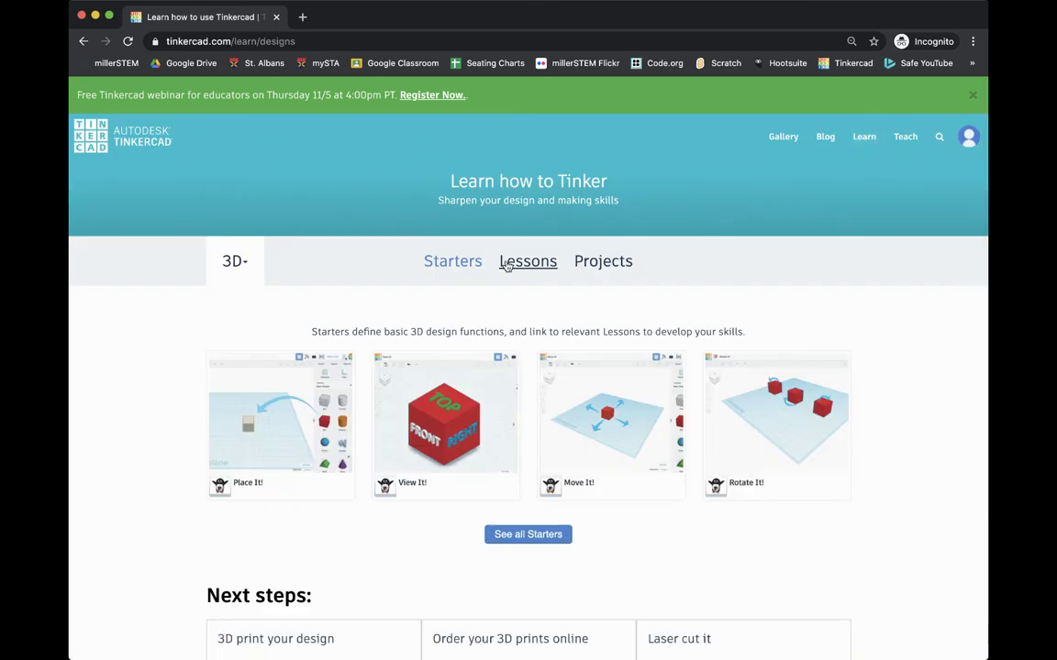
Open the Chess Pawn project from the Lessons collection and start its lesson
click(527, 262)
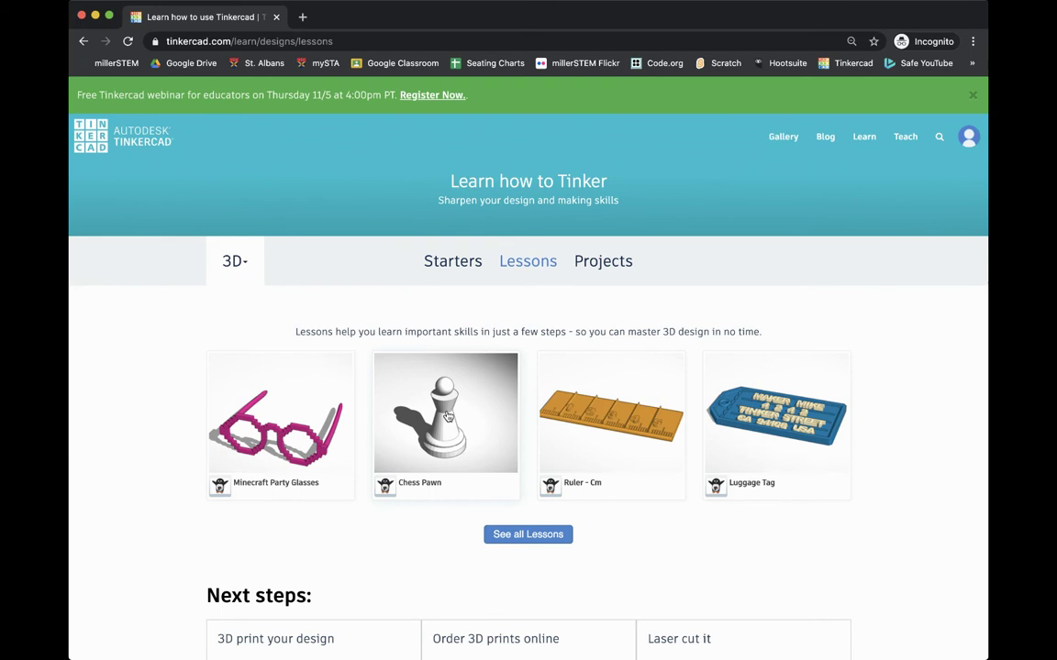
click(446, 416)
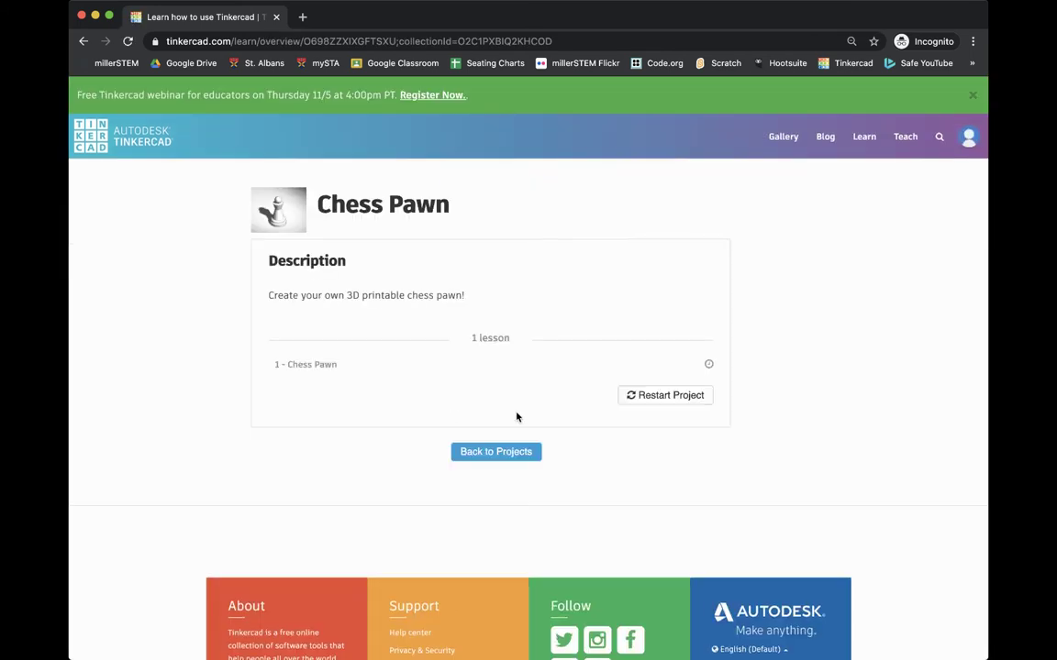
mouse_move(713, 371)
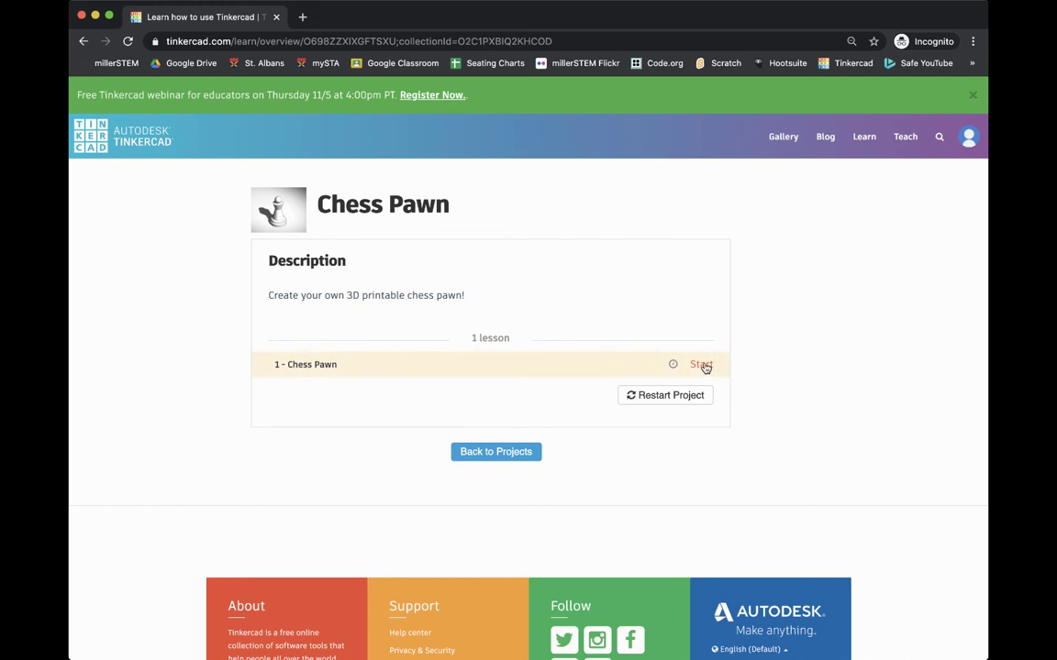
click(703, 365)
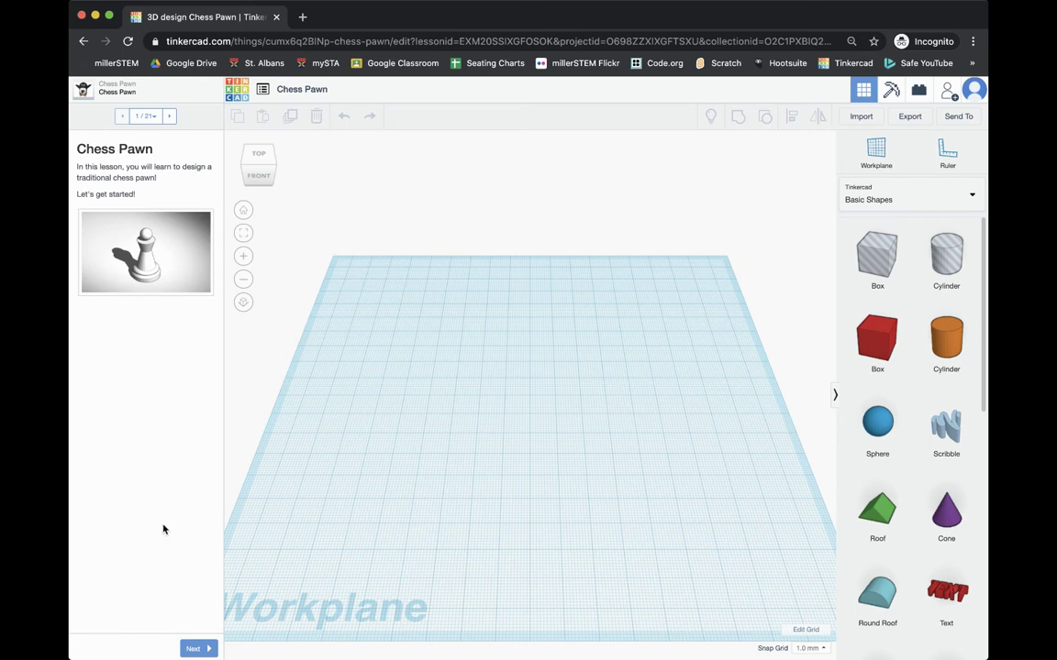
Advance to the first building instruction and place a solid cylinder on the target outline on the workplane
click(194, 650)
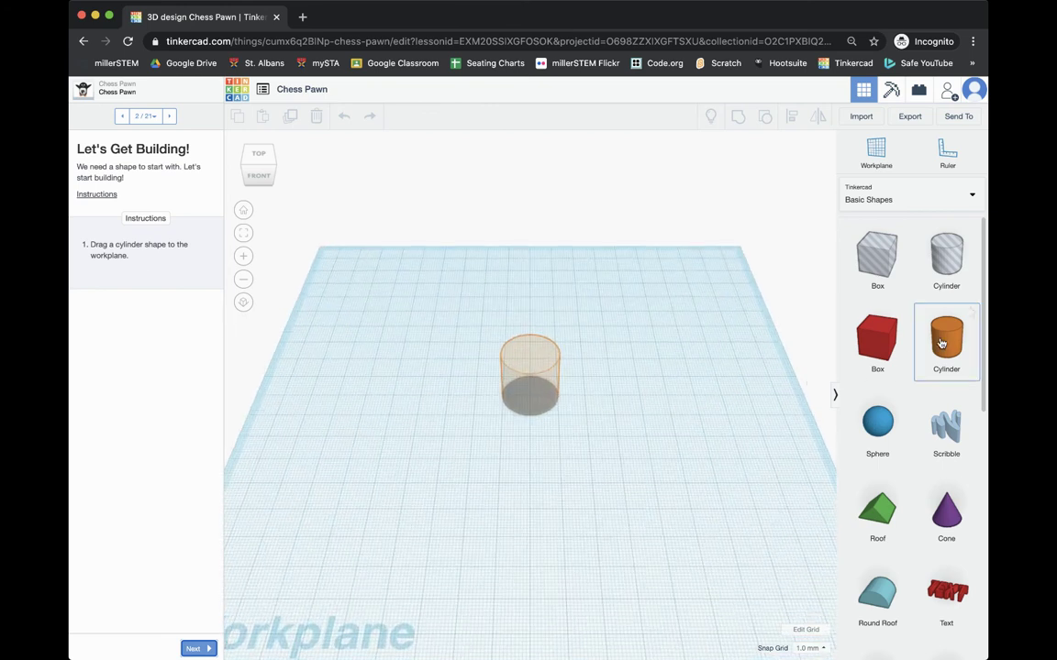
drag(943, 342, 531, 400)
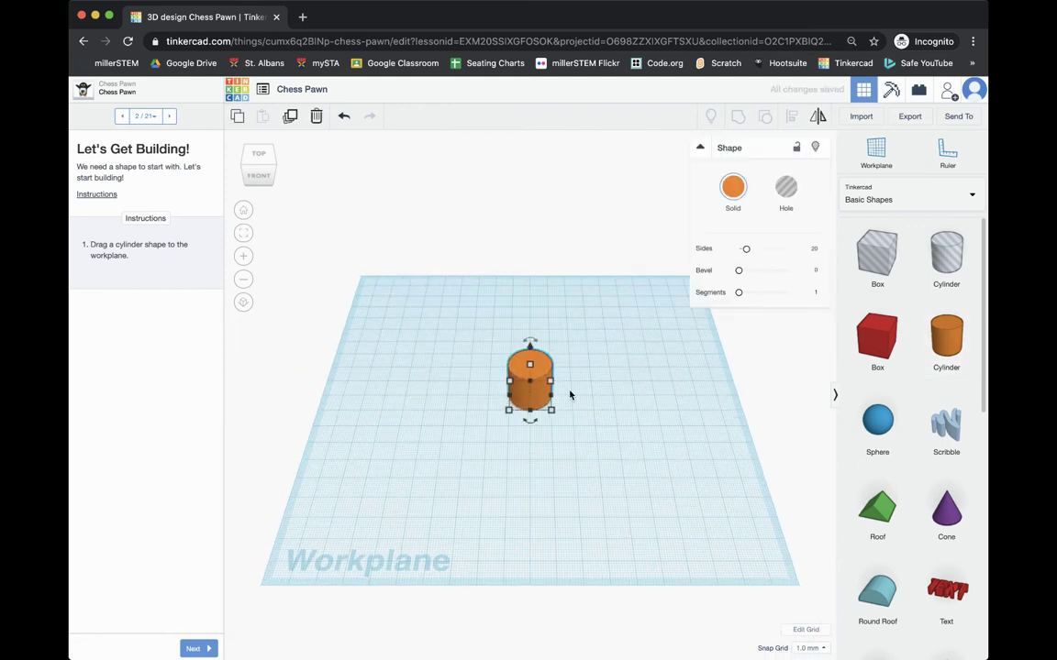
scroll(574, 392, up, 5)
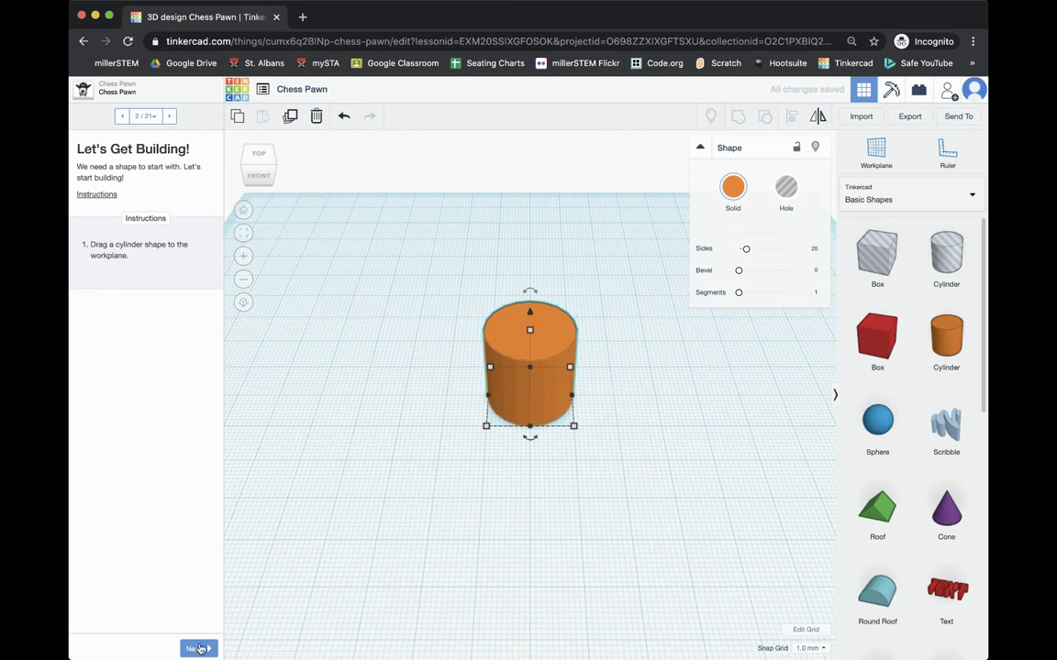
Advance to the height instruction and set the cylinder's height to 3 mm
click(198, 649)
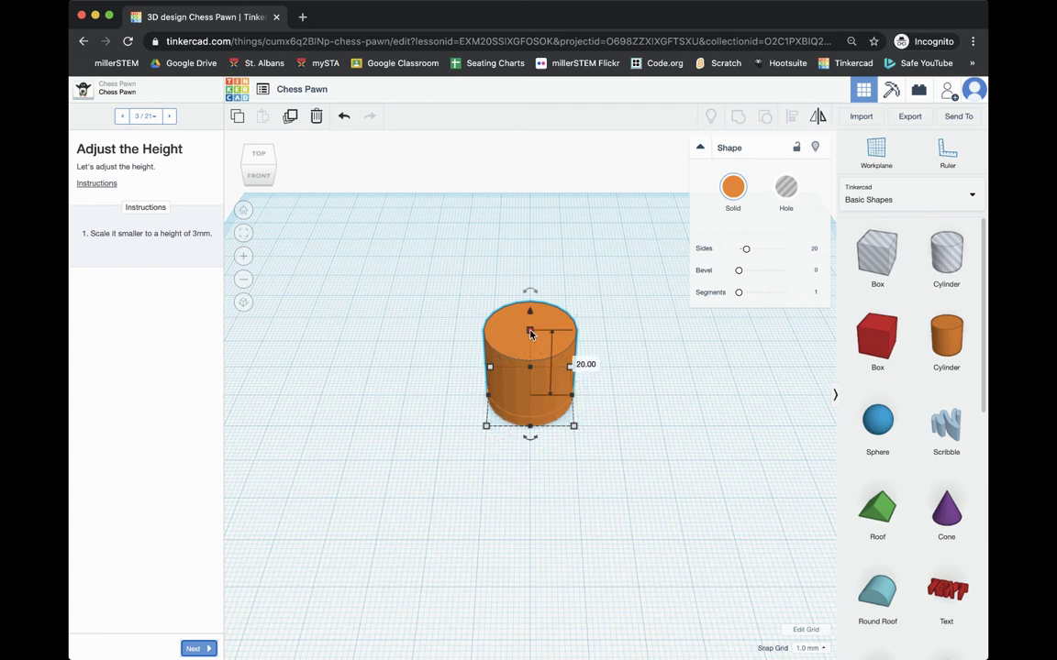
click(582, 364)
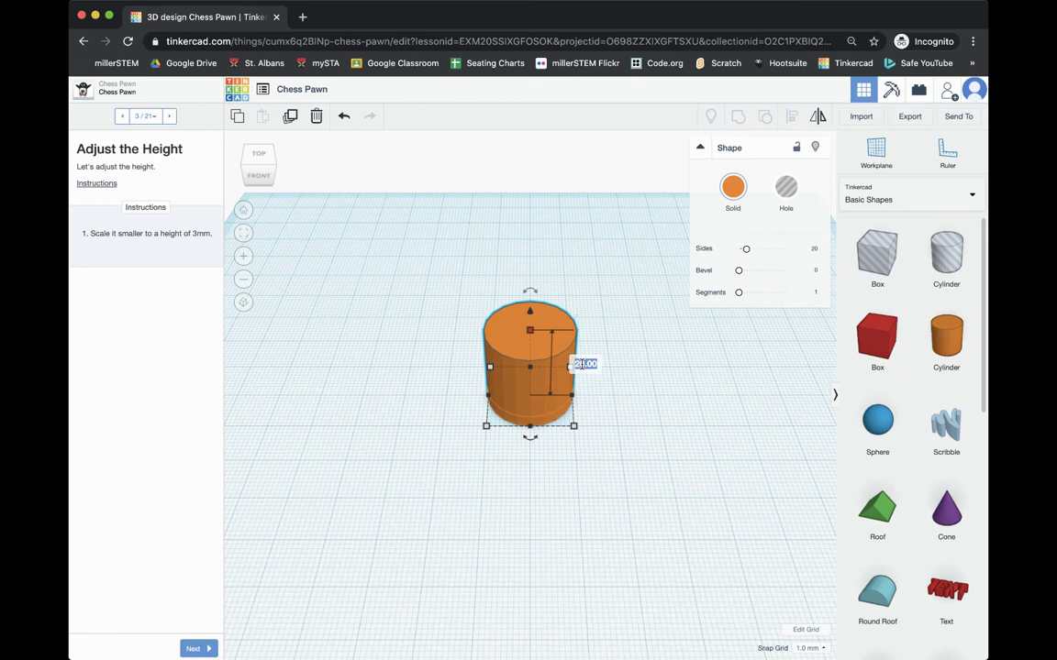
text(3)
key(Return)
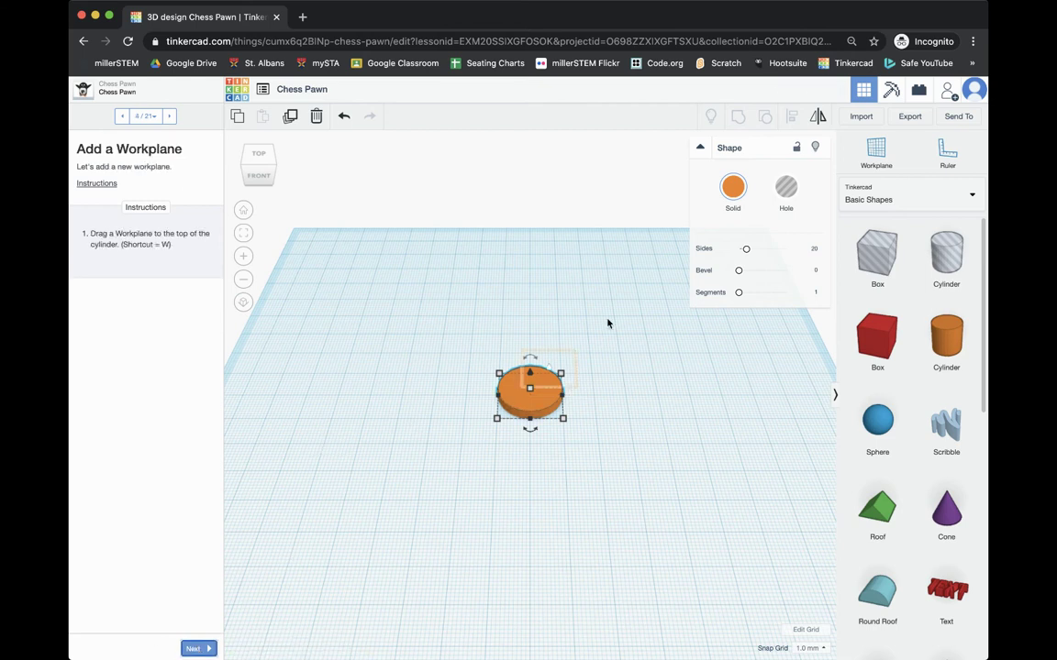
Add a new workplane on top of the cylinder and place a cone centred on it
click(881, 152)
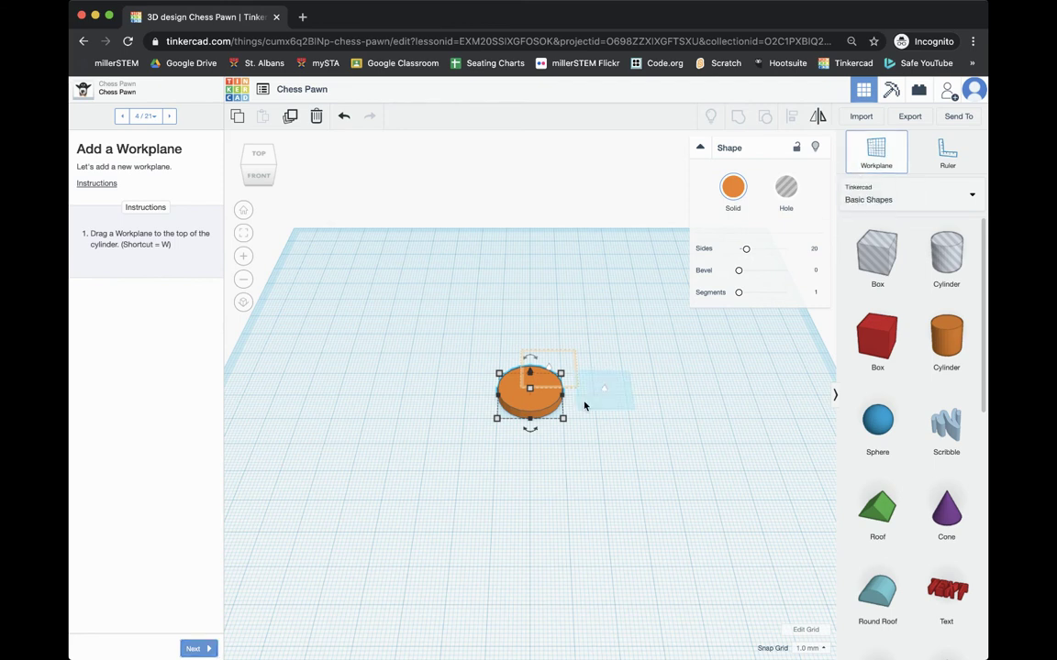
click(529, 391)
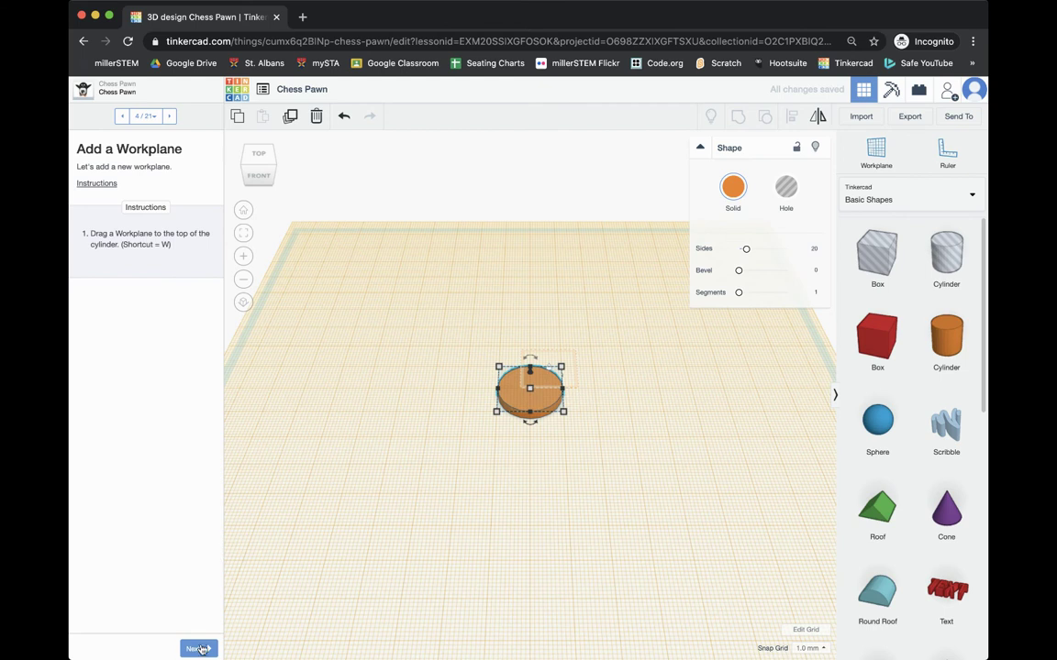
click(199, 648)
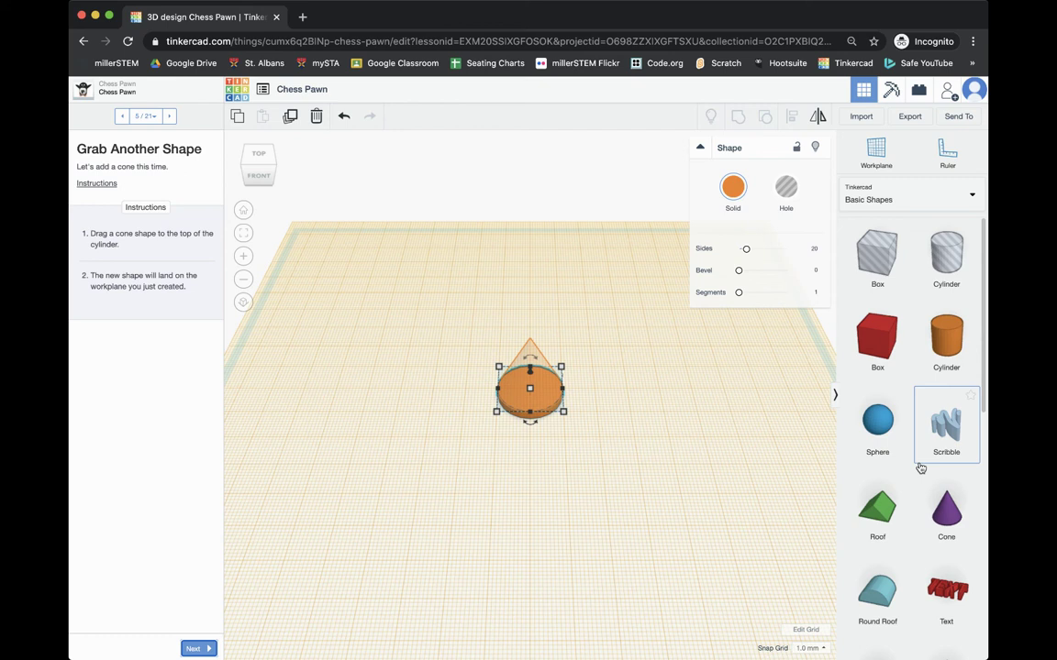
drag(945, 509, 531, 395)
right_drag(623, 417, 588, 403)
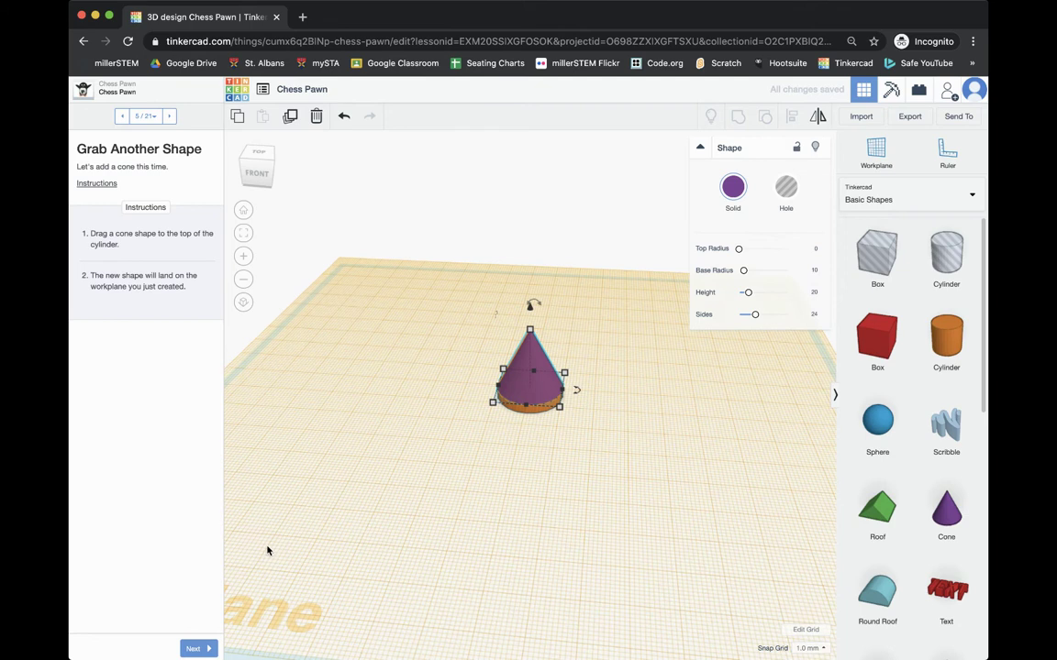
Advance the lesson and set the cone's height to 11 mm
click(193, 648)
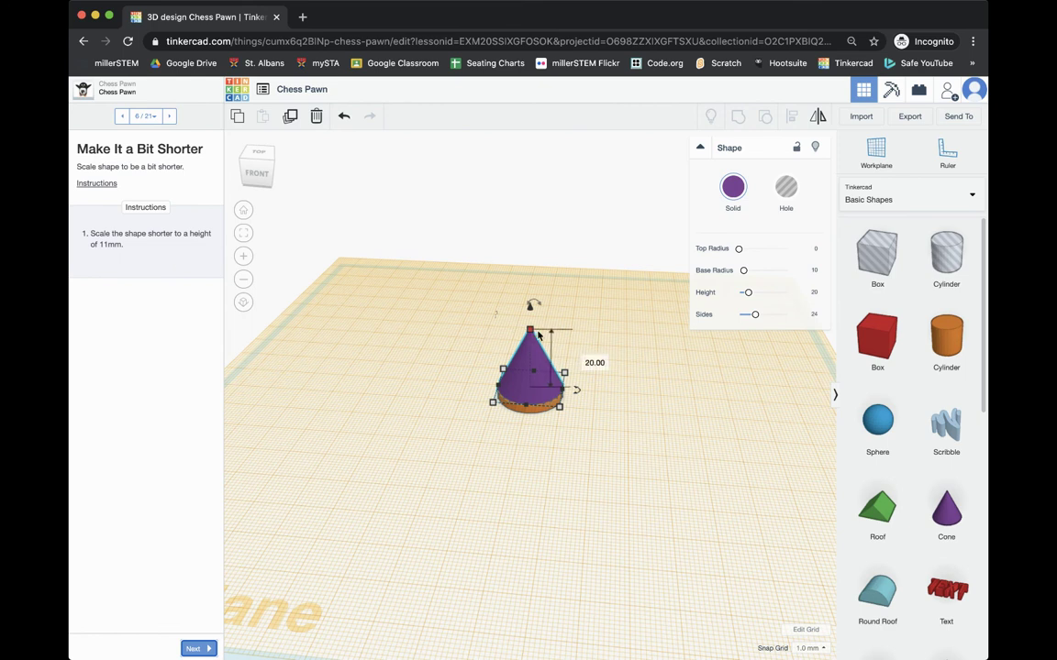
click(585, 359)
text(1)
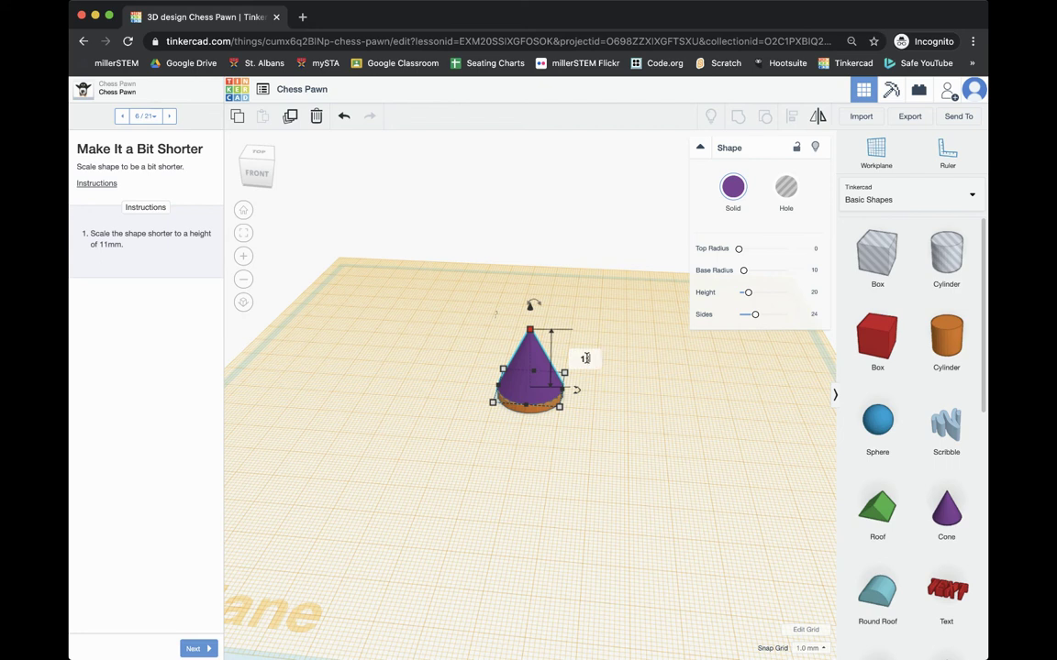
text(1)
key(Return)
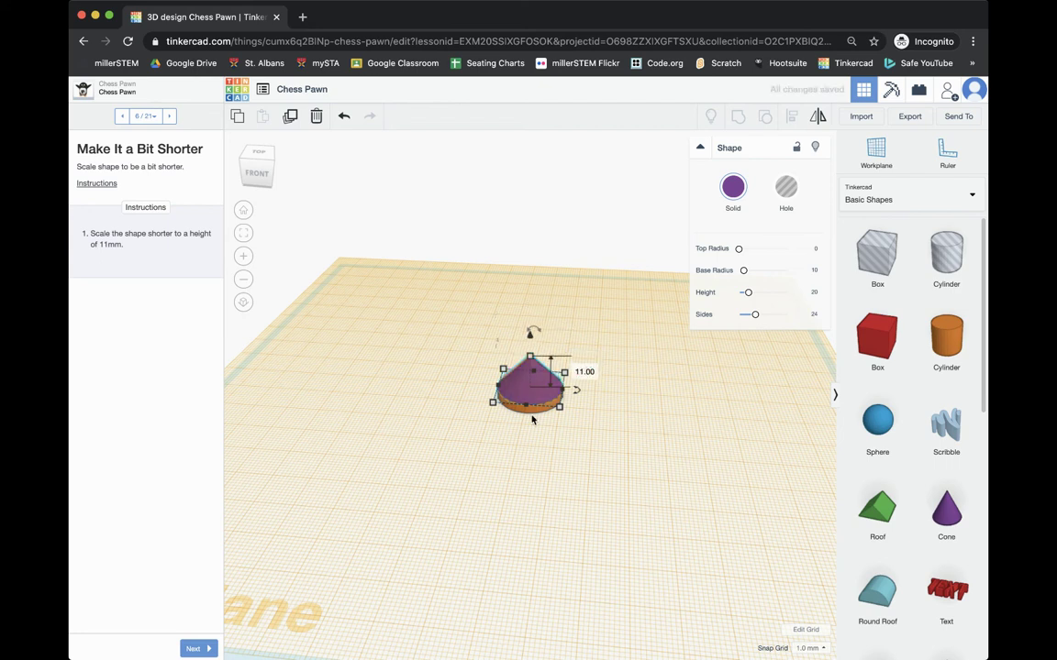
Advance the lesson and place a sphere on the target outline over the cone
click(206, 646)
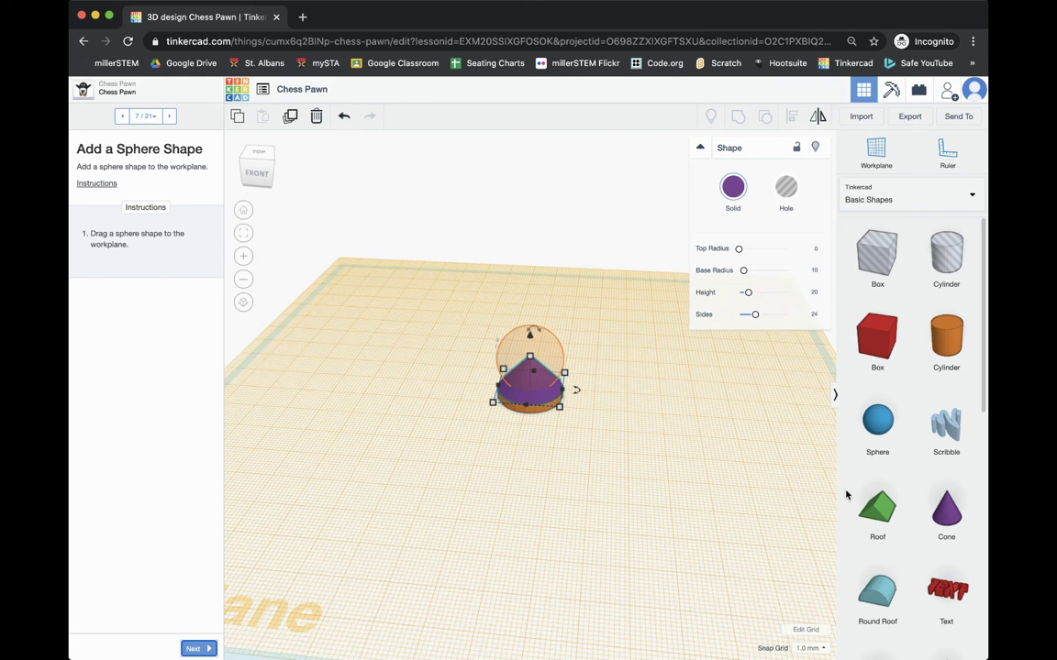
drag(878, 422, 529, 391)
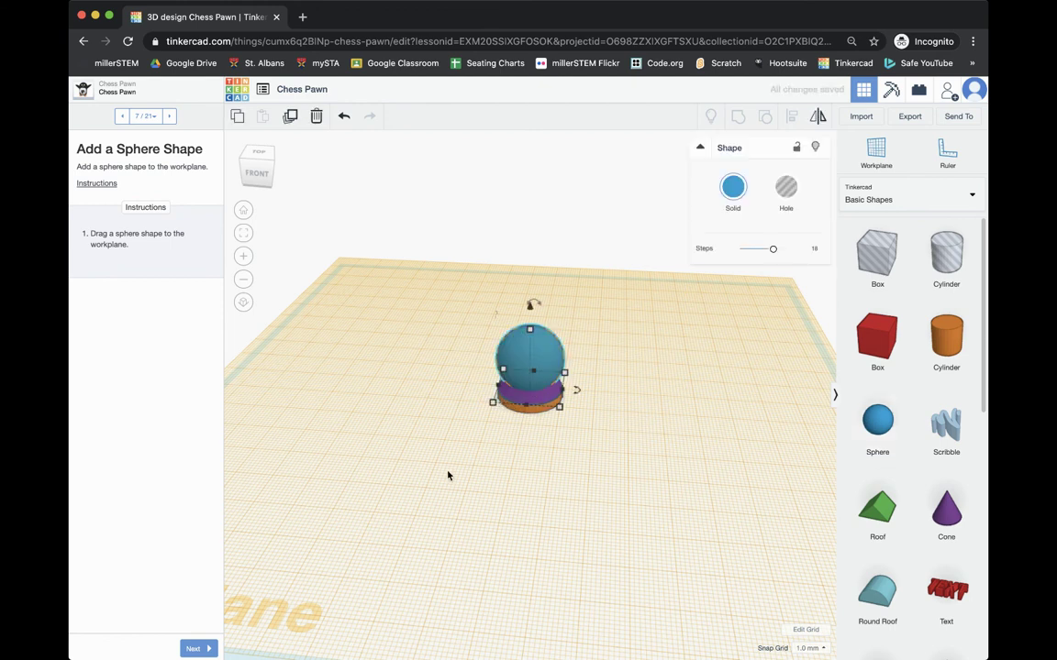
click(647, 468)
mouse_move(651, 465)
right_down()
mouse_move(438, 453)
mouse_move(649, 468)
right_up()
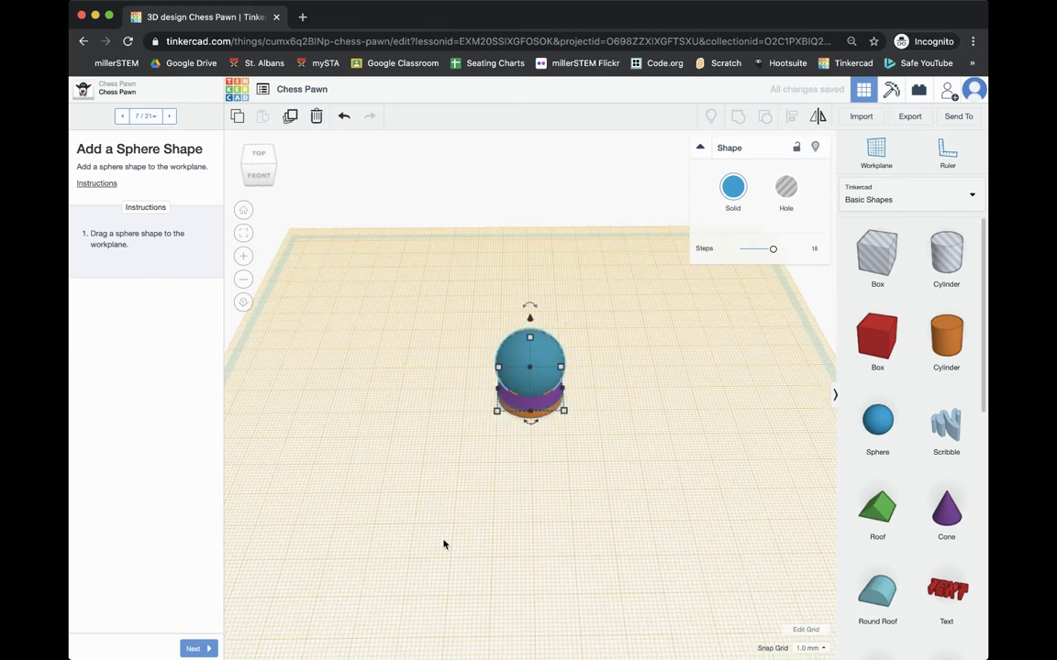
Advance to the Squish It! instruction and set the sphere's length and width to 18 mm
click(193, 648)
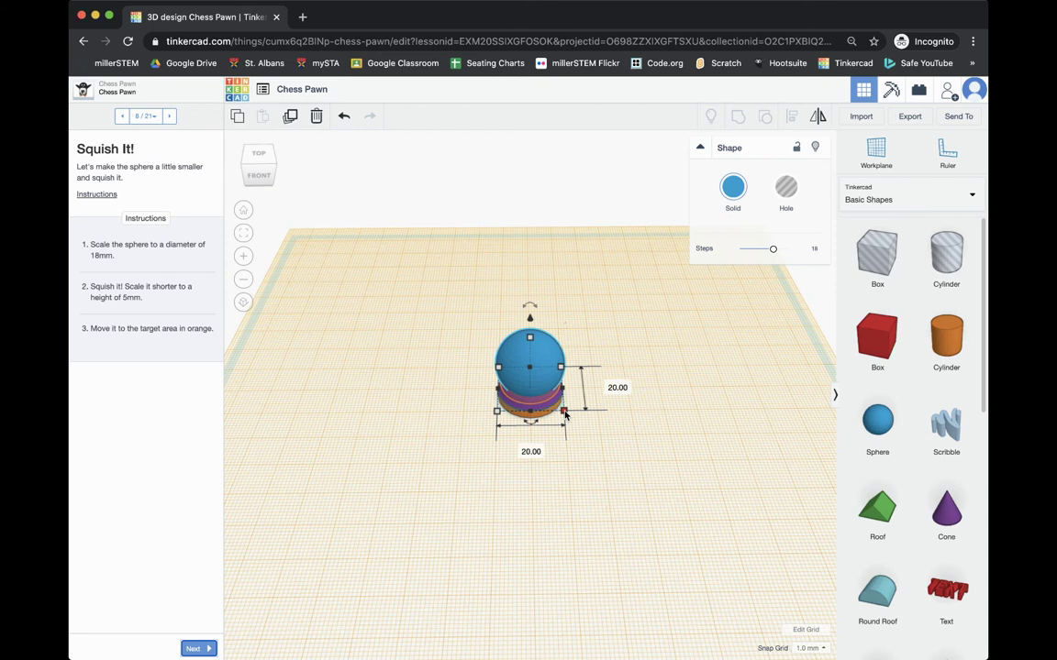
click(617, 387)
key(BackSpace)
text(18)
click(530, 446)
key(BackSpace)
key(Return)
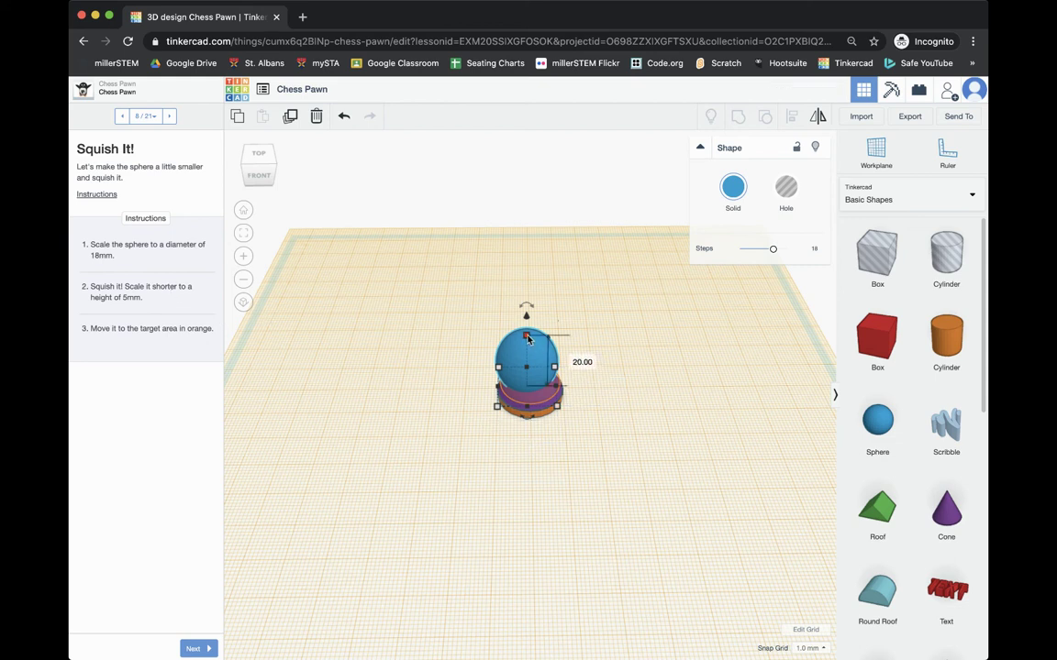
Set the sphere's height to 5 mm and move it onto the orange target area
click(580, 362)
text(5)
key(Return)
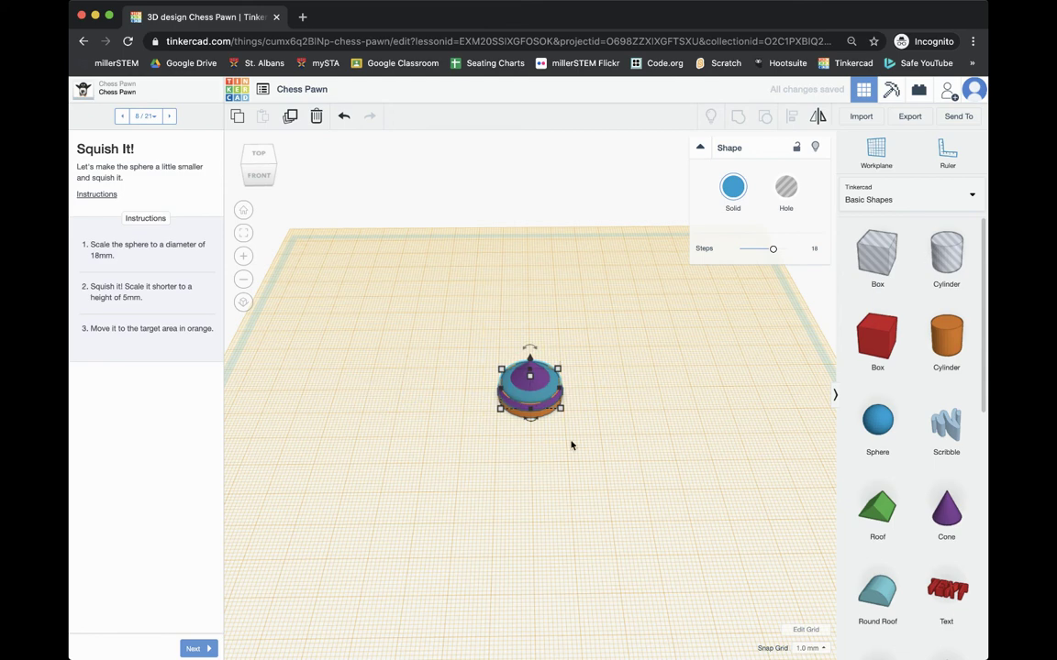
mouse_move(644, 427)
right_down()
mouse_move(542, 467)
mouse_move(427, 412)
mouse_move(636, 465)
mouse_move(658, 422)
mouse_move(653, 432)
mouse_move(638, 425)
right_up()
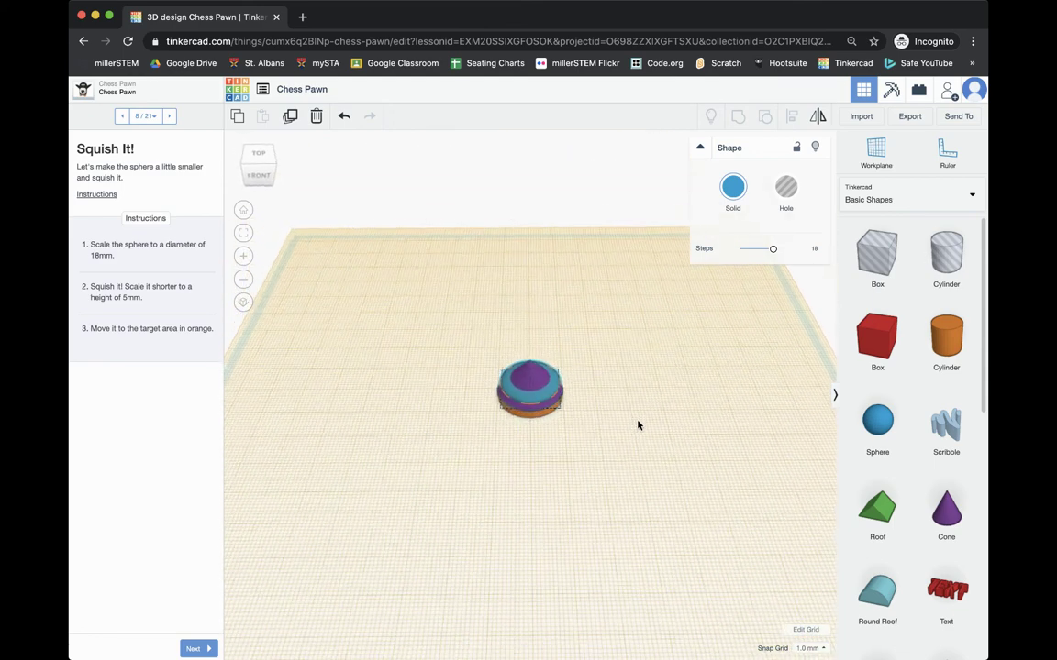
Place a second cone on the target outline beside the stacked shapes and set its height to 28 mm
click(194, 648)
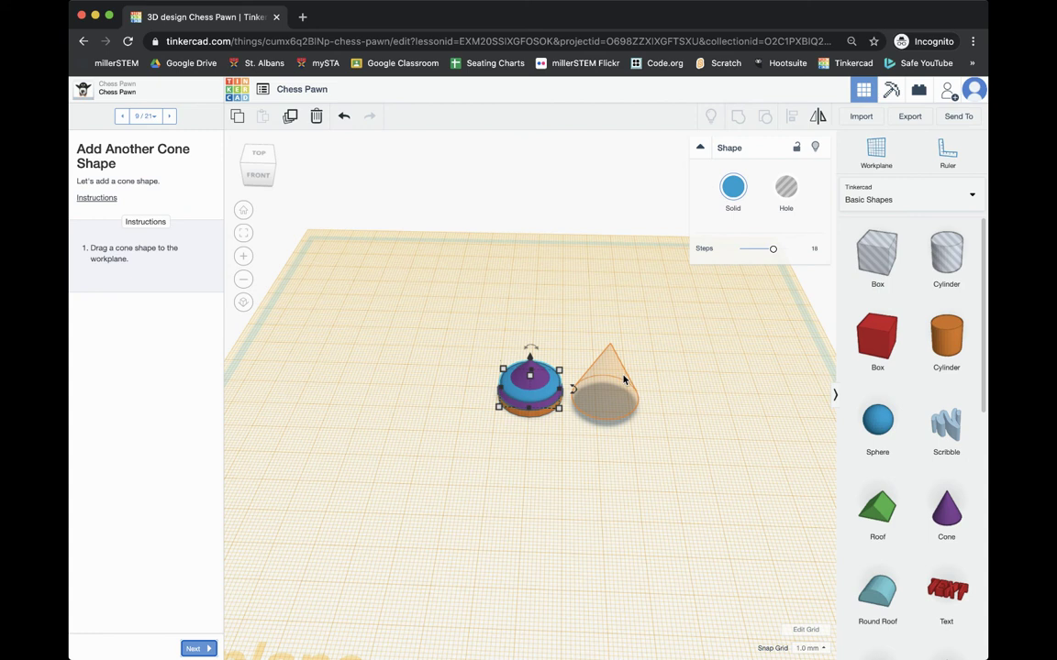
drag(945, 513, 606, 400)
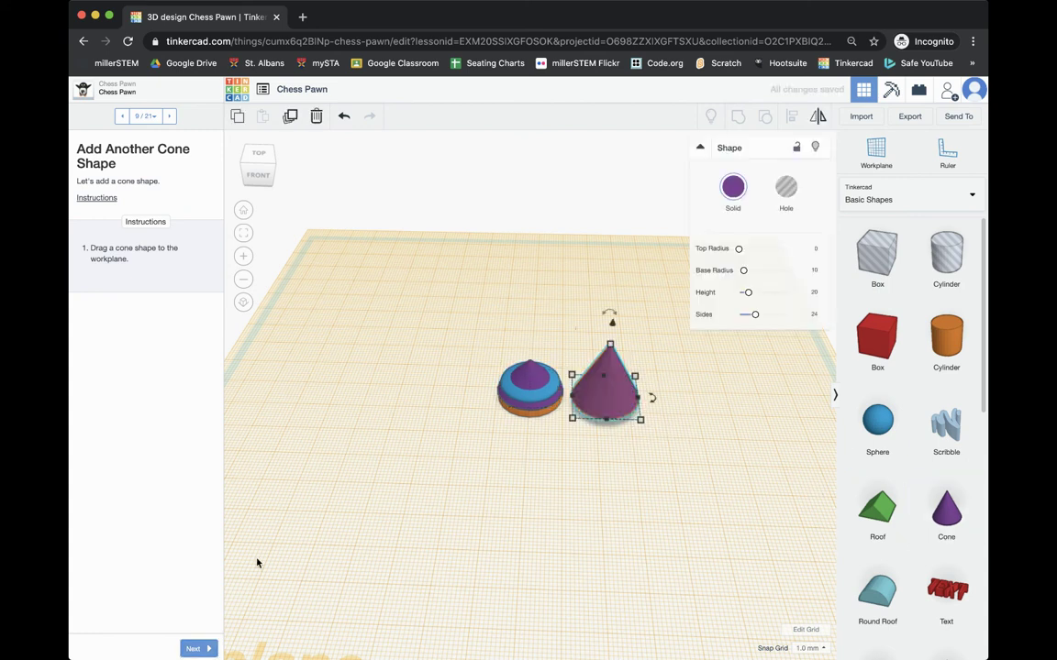
click(197, 648)
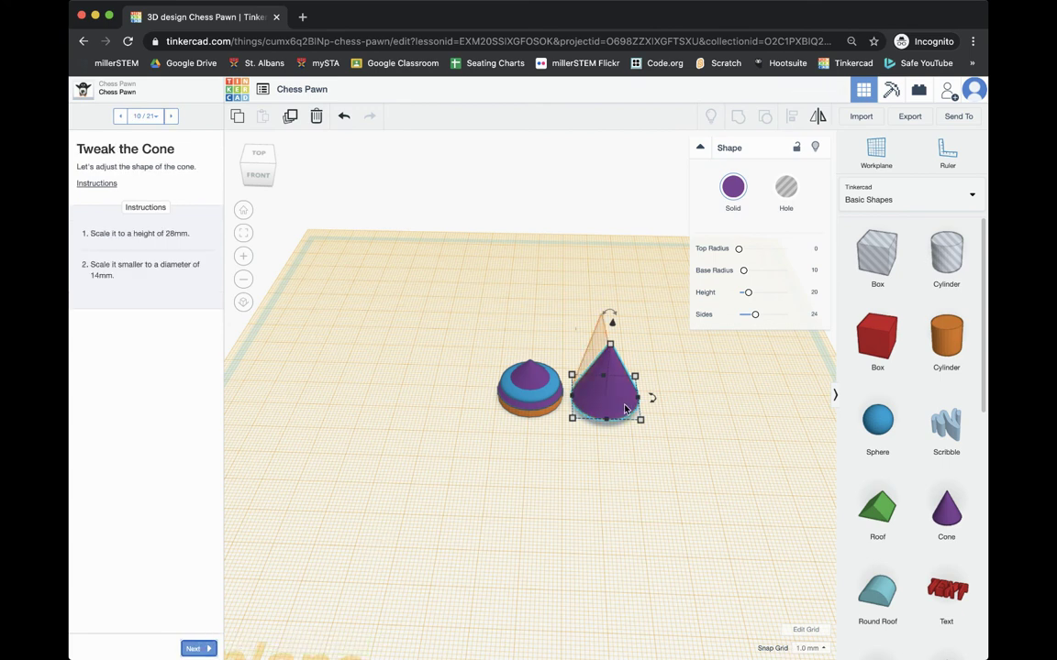
click(660, 370)
text(2)
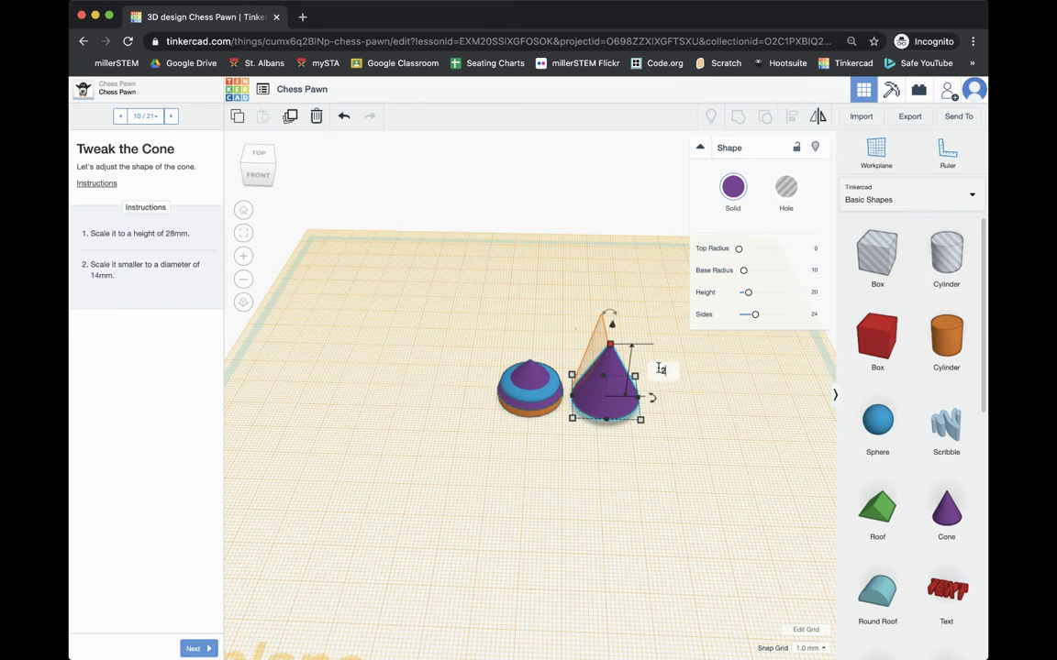
text(8)
key(Return)
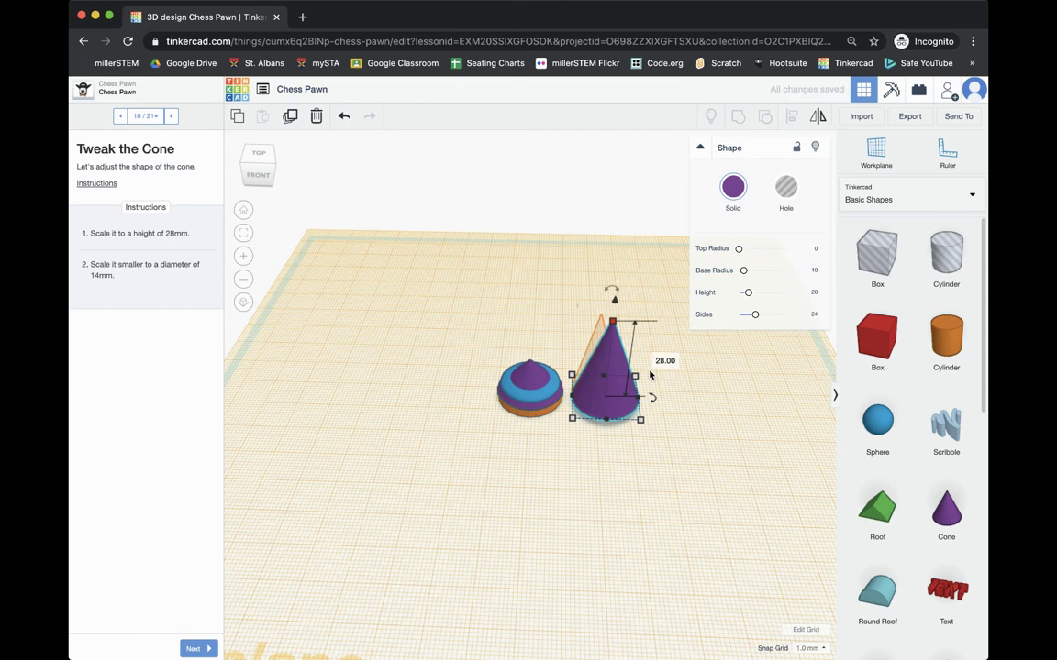
Set the second cone's base width and length to 14 mm
scroll(584, 332, up, 2)
mouse_move(663, 424)
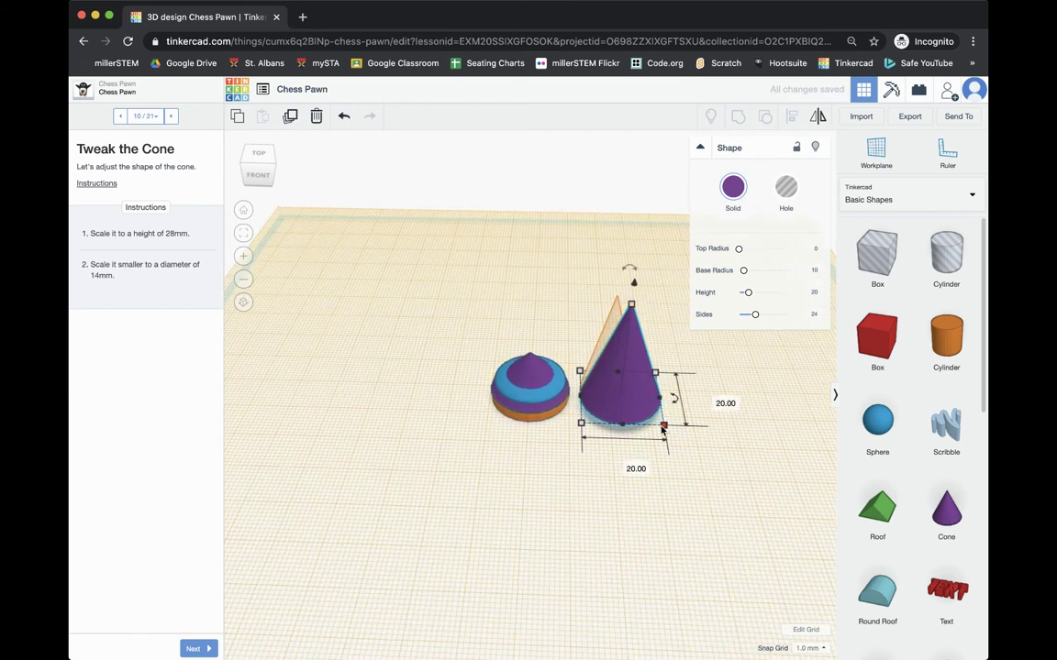
click(628, 466)
text(14)
key(Tab)
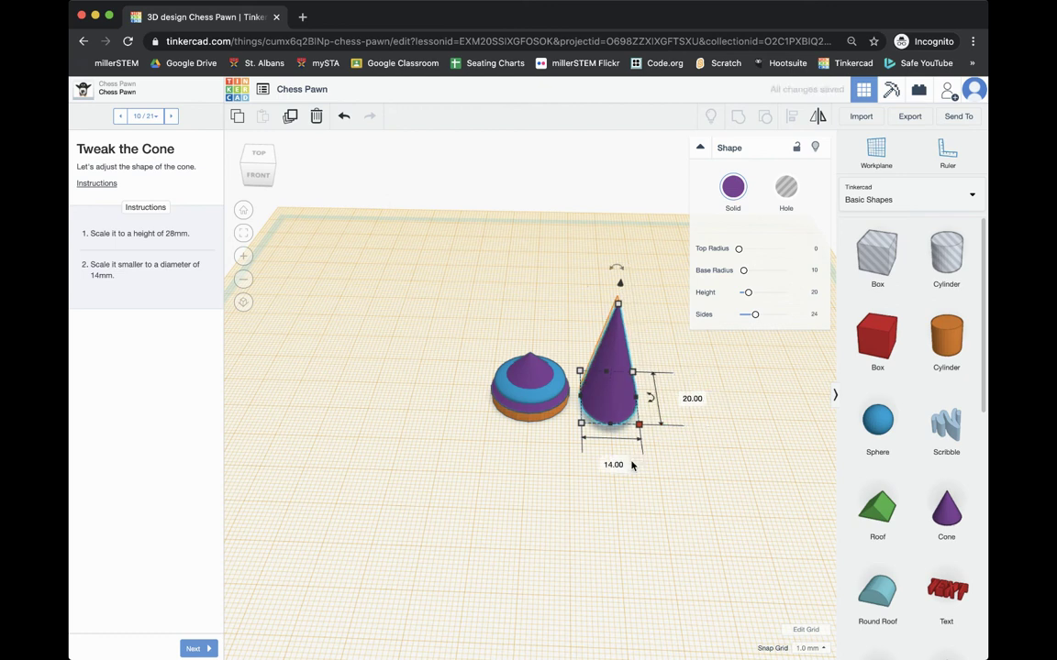
key(BackSpace)
text(14)
key(Return)
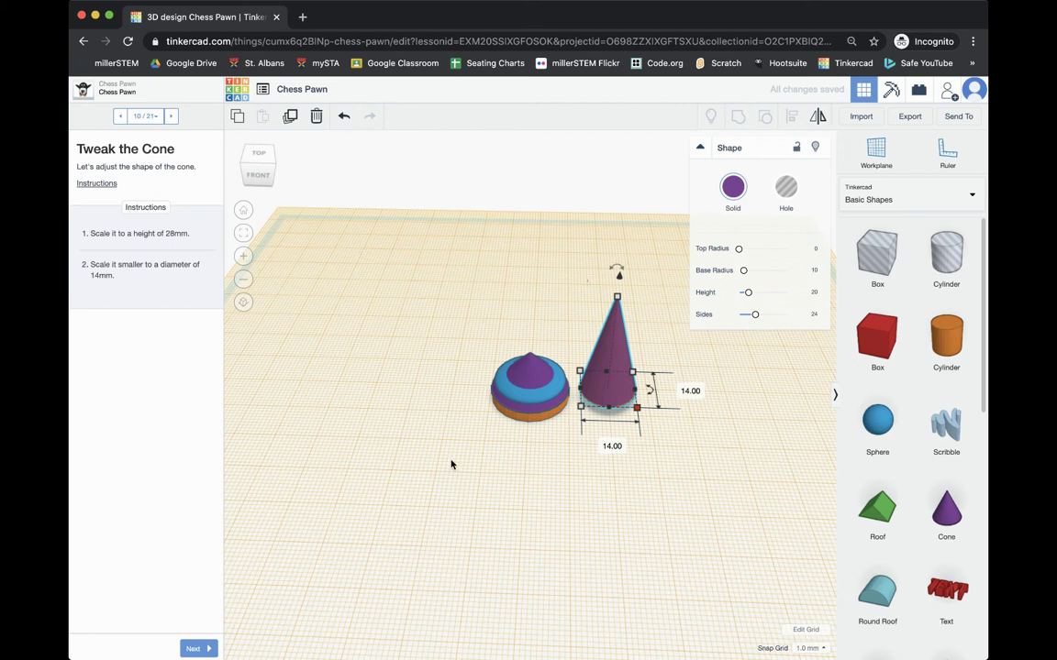
Advance the lesson, move the tall cone onto the target over the stack and raise it 3 mm off the workplane
click(202, 648)
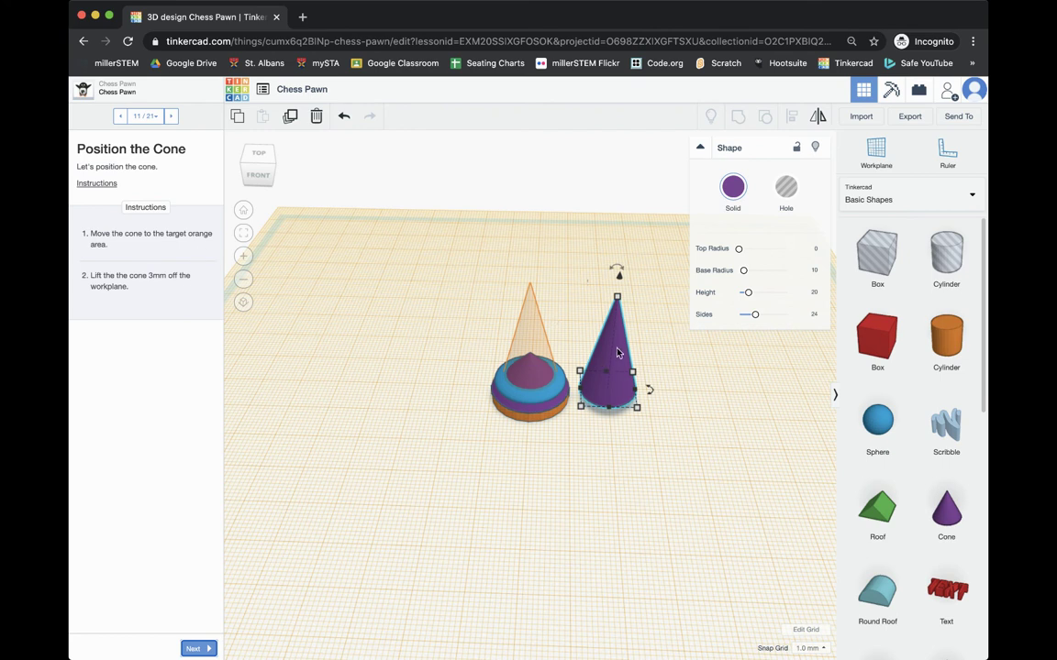
drag(619, 356, 538, 348)
drag(537, 346, 537, 352)
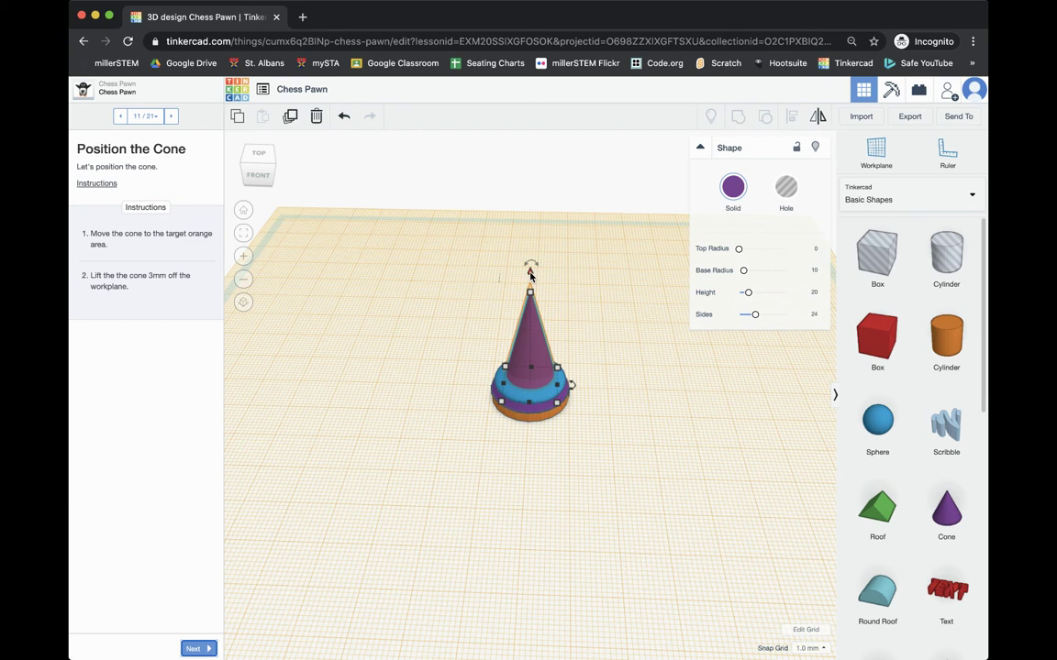
drag(529, 274, 530, 263)
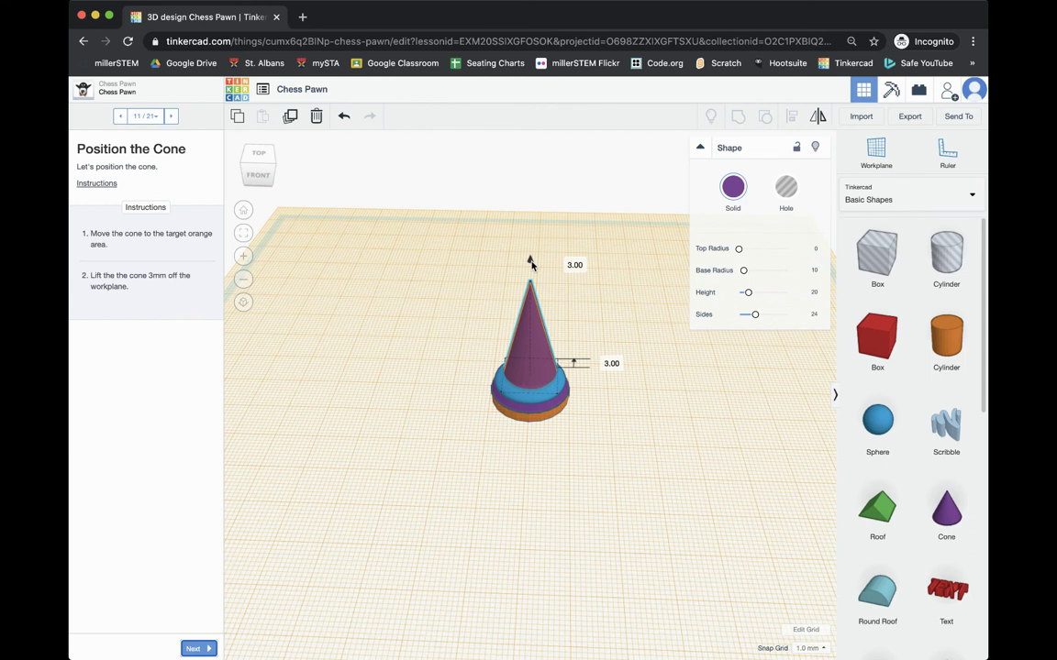
Finish the tall cone's 3 mm lift, advance the lesson and place a third cone on the orange target beside the stack
drag(530, 263, 531, 263)
right_drag(643, 431, 452, 403)
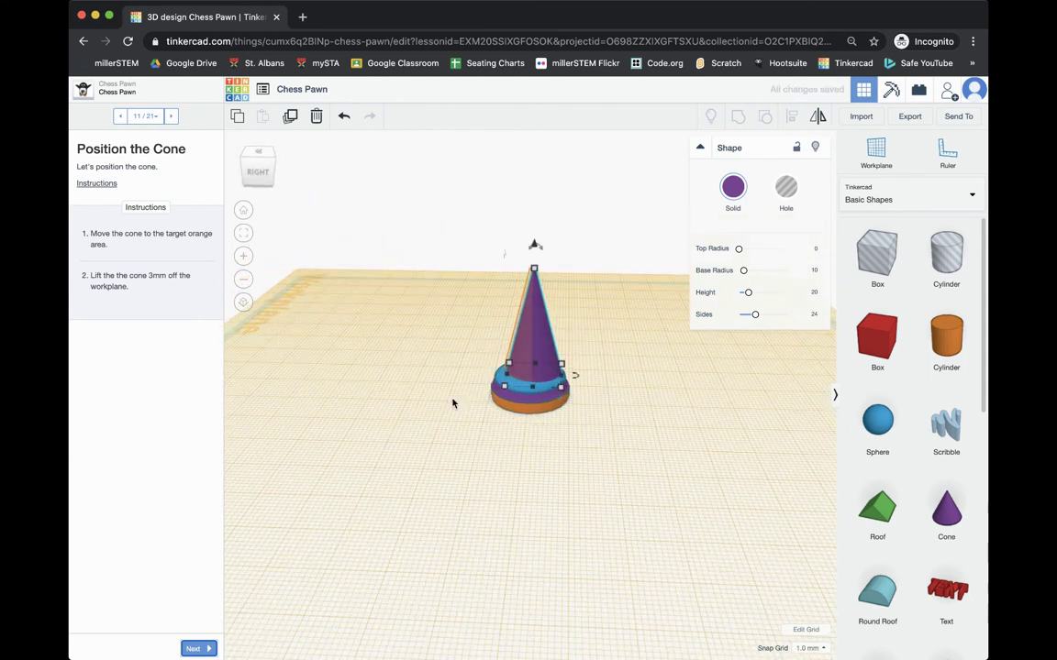
right_drag(424, 363, 620, 366)
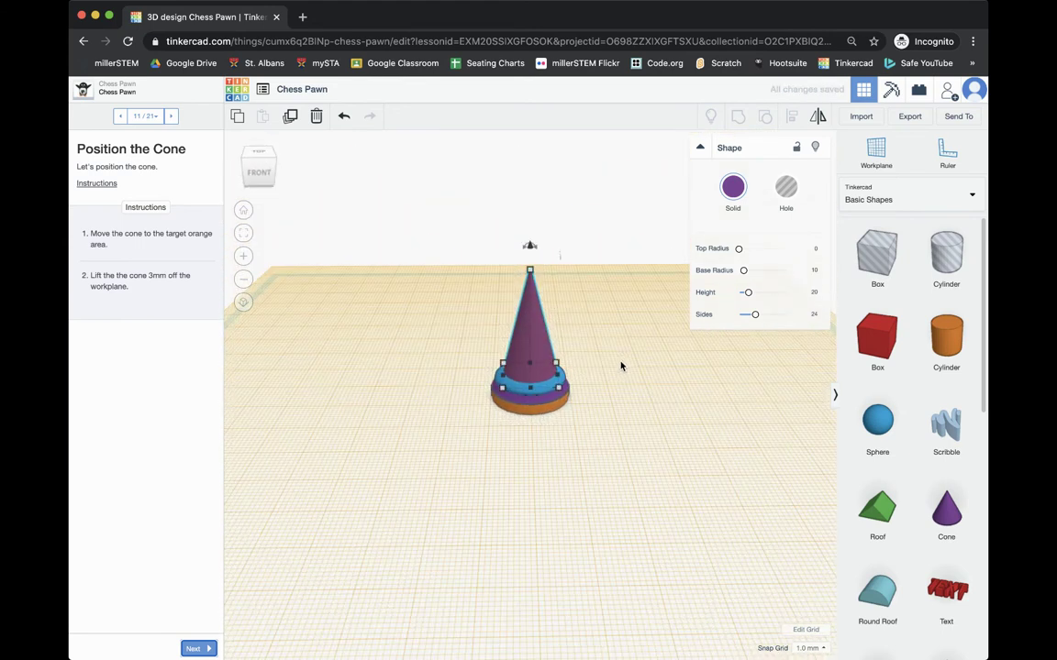
click(196, 648)
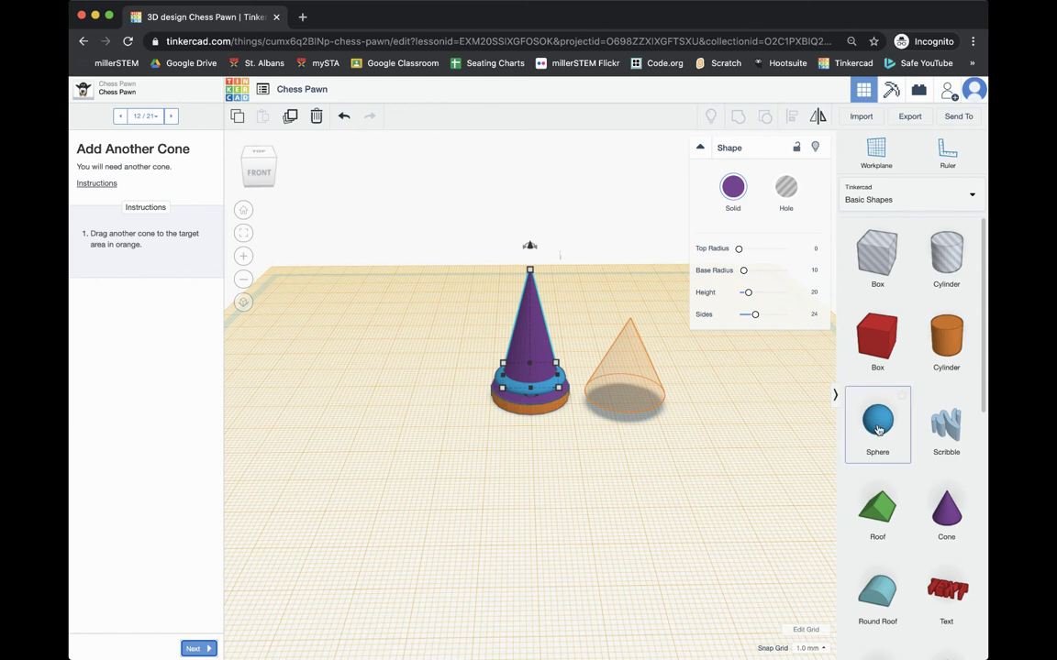
drag(956, 519, 627, 396)
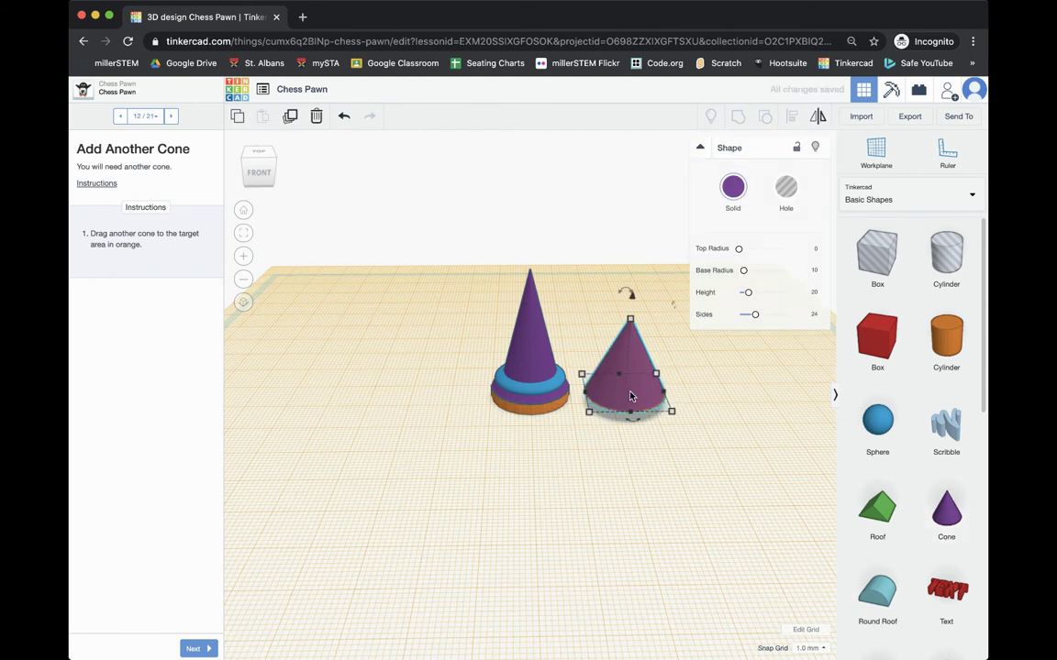
Advance to the cone sizing instructions and set the third cone's base width and length to 12 mm
click(192, 648)
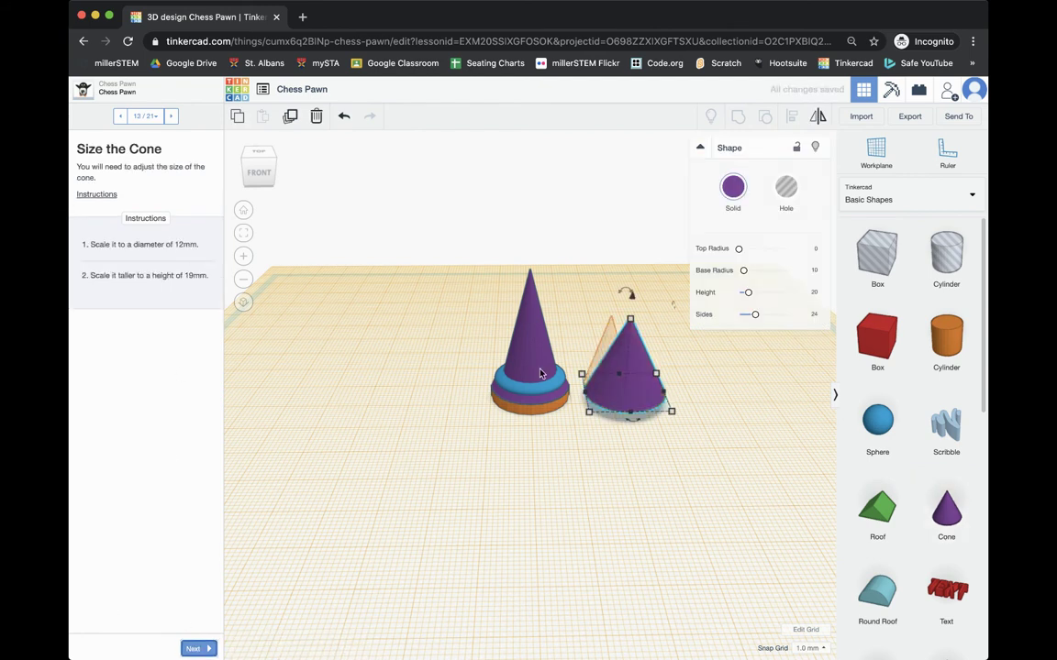
mouse_move(670, 411)
click(642, 443)
text(12)
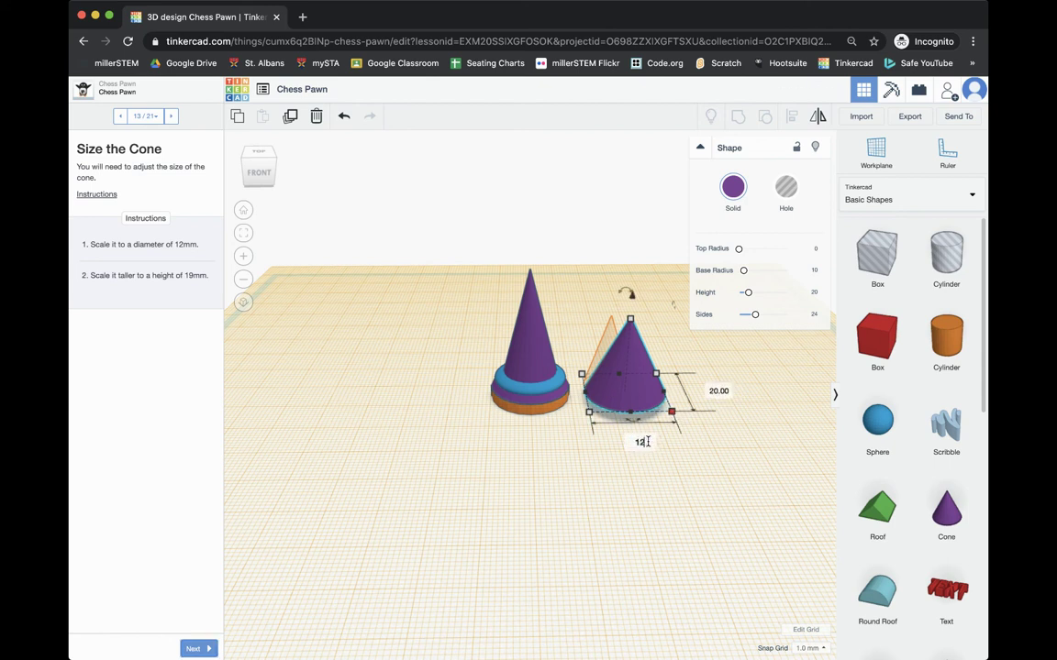
click(716, 395)
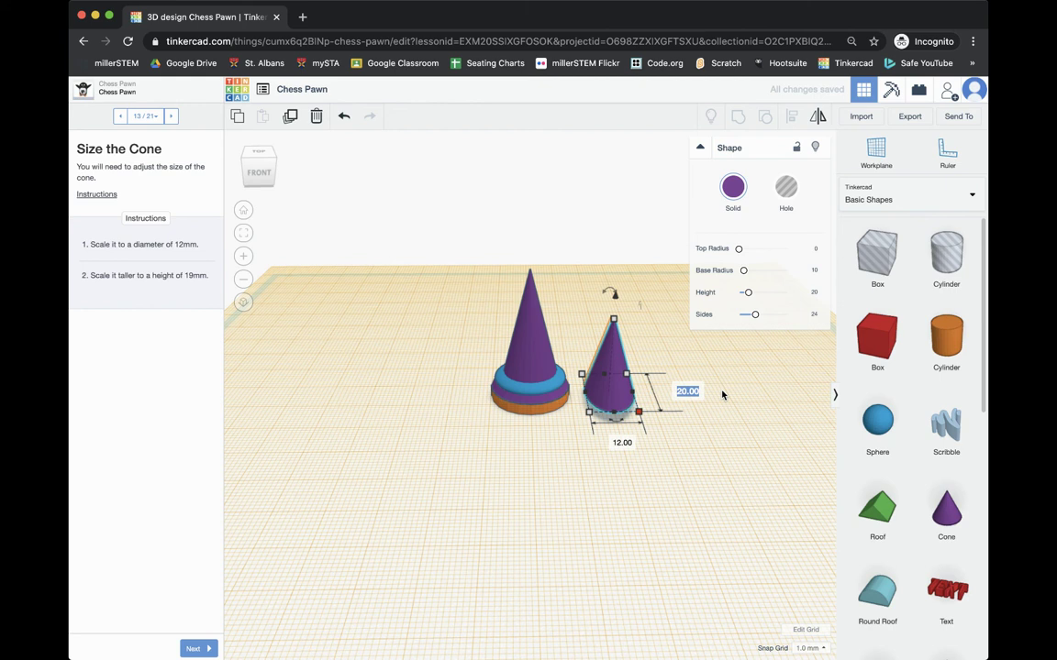
text(12)
key(Return)
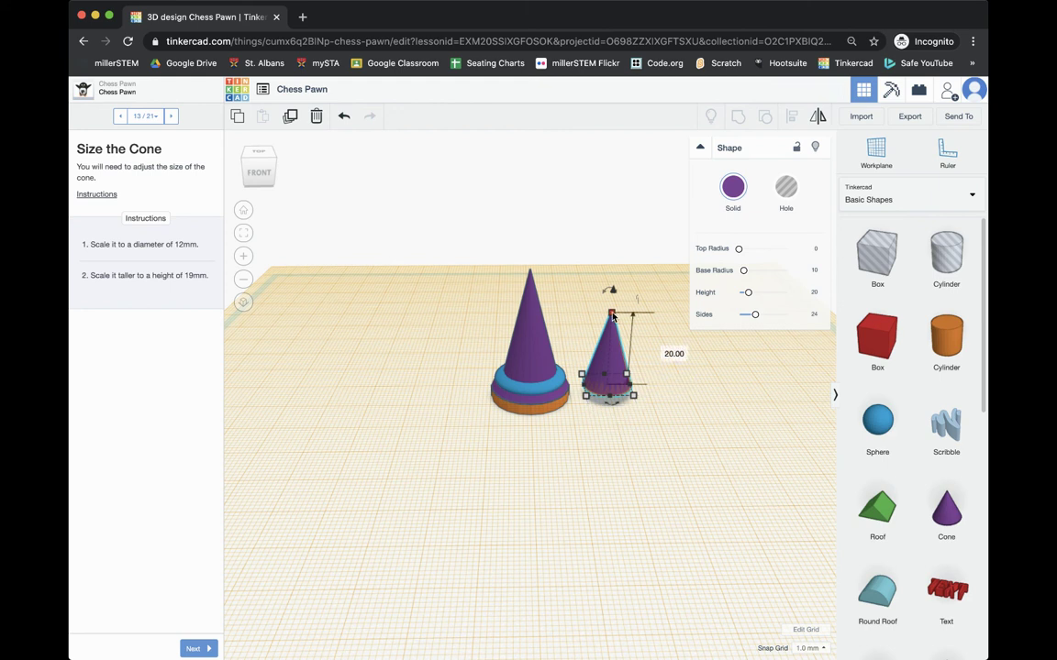
Set the third cone's height to 19 mm and deselect it
click(662, 349)
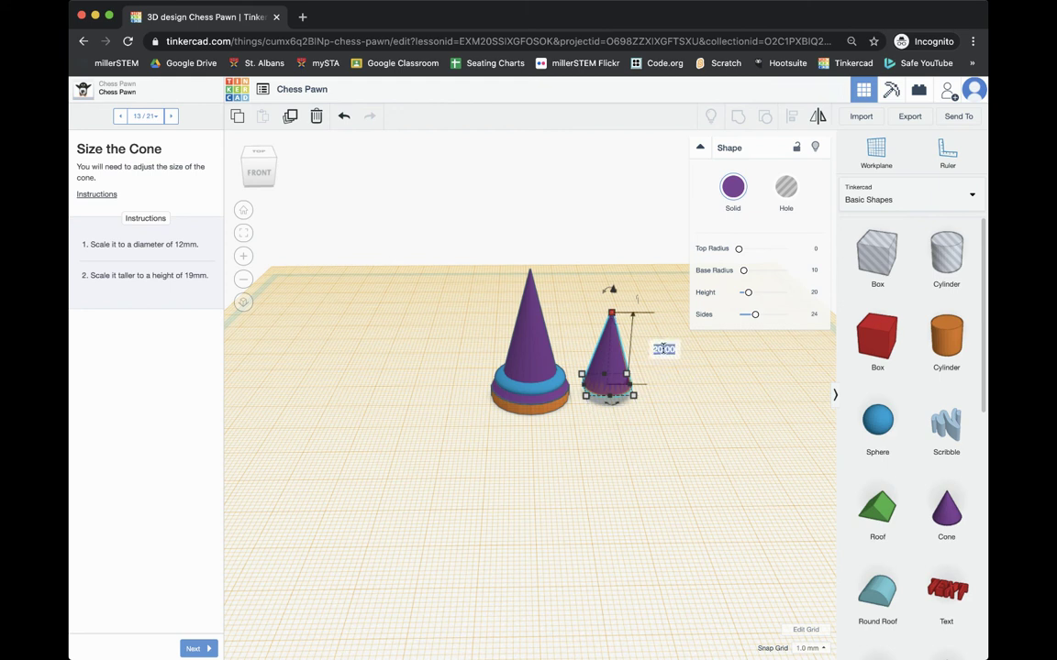
key(BackSpace)
text(19)
key(Return)
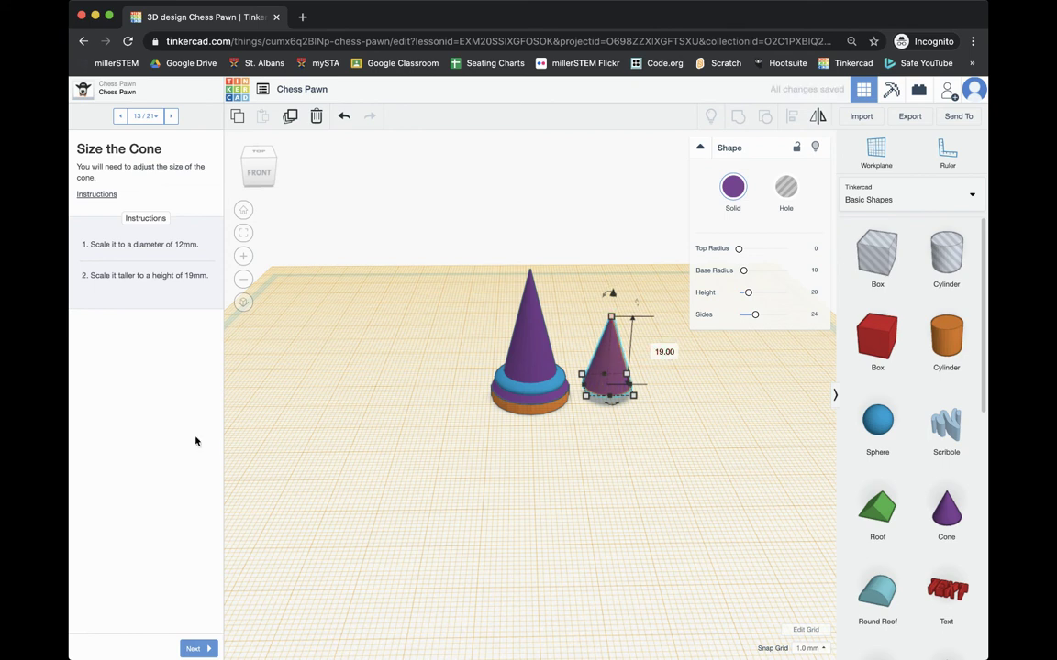
click(425, 487)
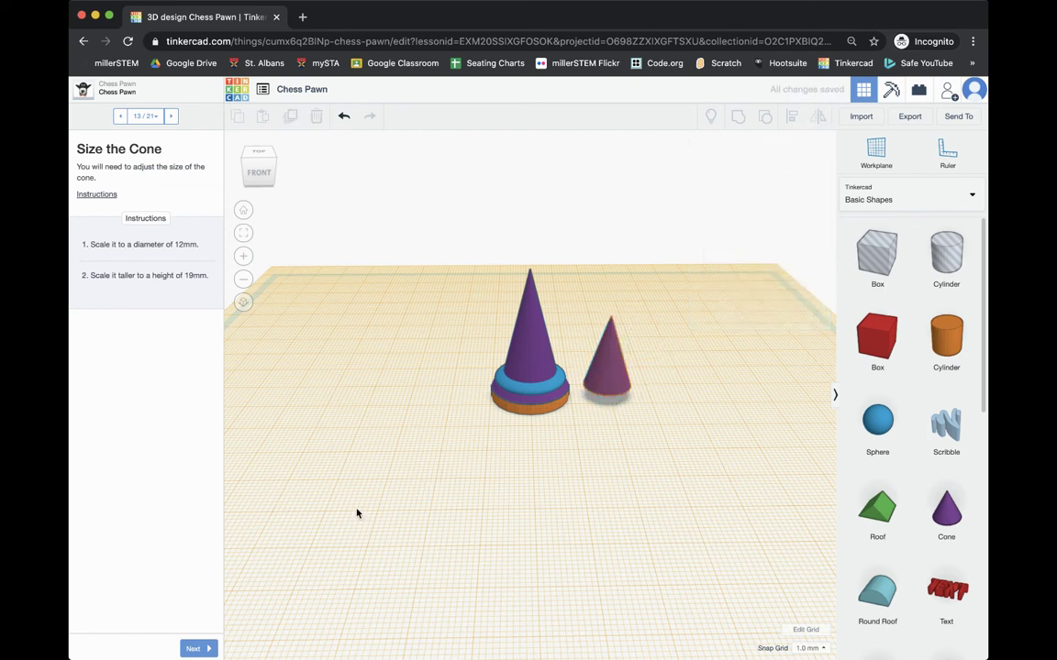
Advance to the Flip the Cone instructions and rotate the small cone 180 degrees so its point faces down
click(204, 646)
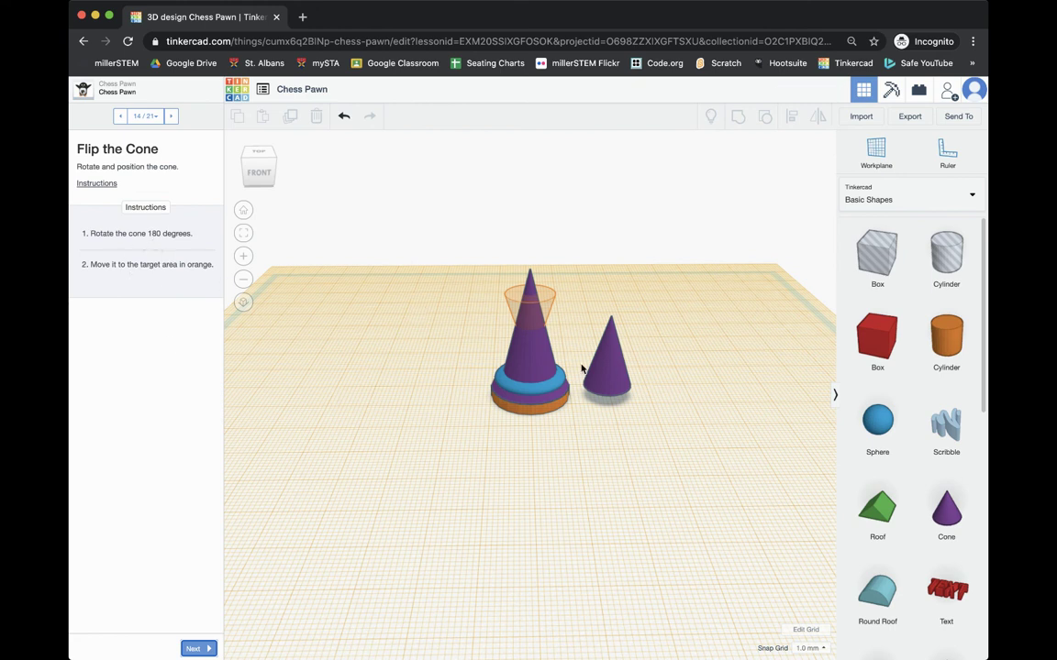
click(611, 367)
drag(602, 301, 602, 367)
click(579, 466)
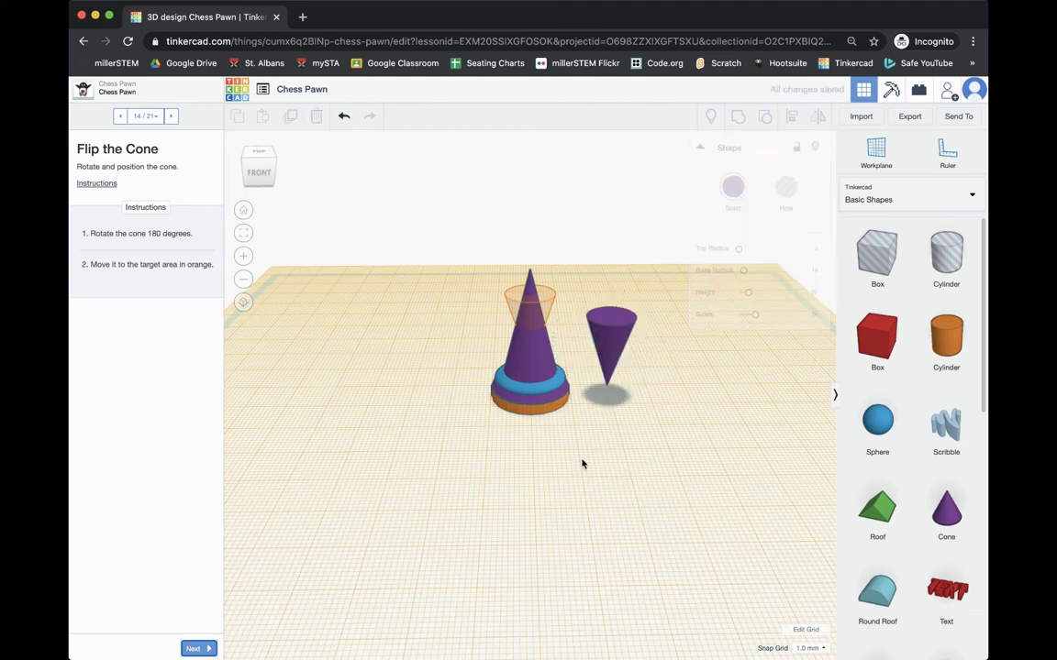
Move the flipped cone across the workplane so it is centred over the stacked shapes from the front and side
drag(608, 337, 524, 322)
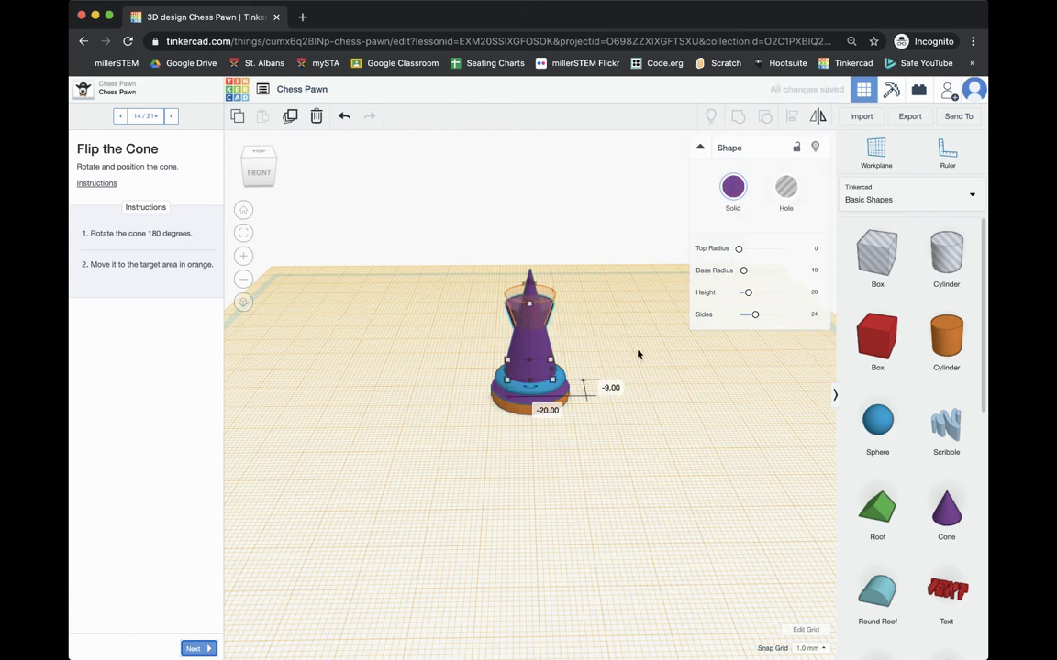
right_drag(624, 365, 462, 354)
drag(573, 343, 539, 340)
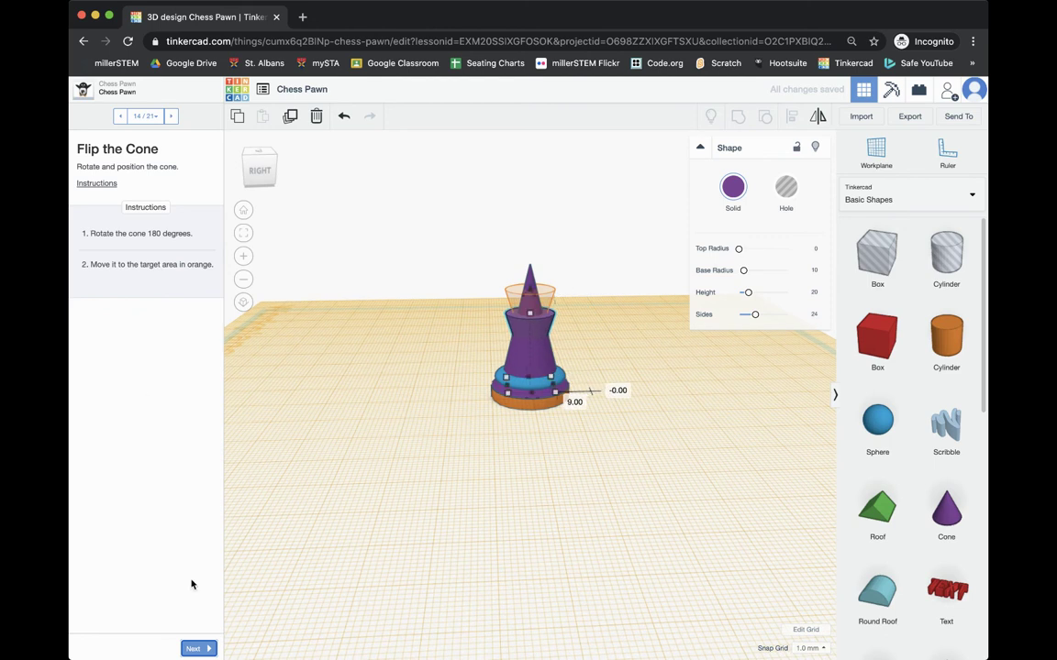
Return to the Flip the Cone instructions and raise the flipped cone 6 mm onto the orange target
click(192, 649)
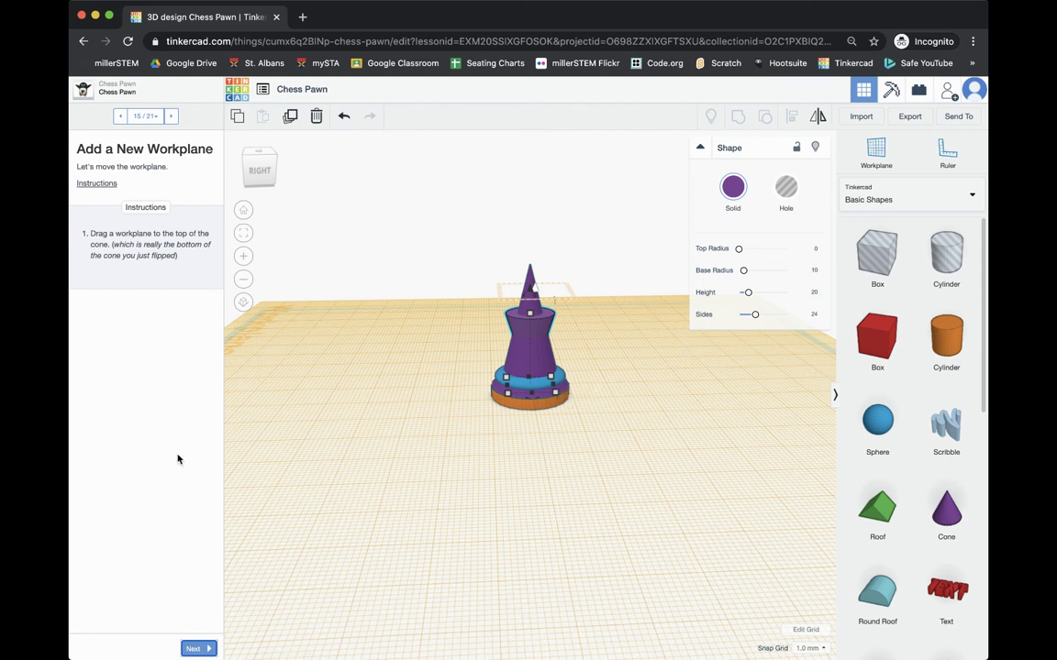
click(119, 115)
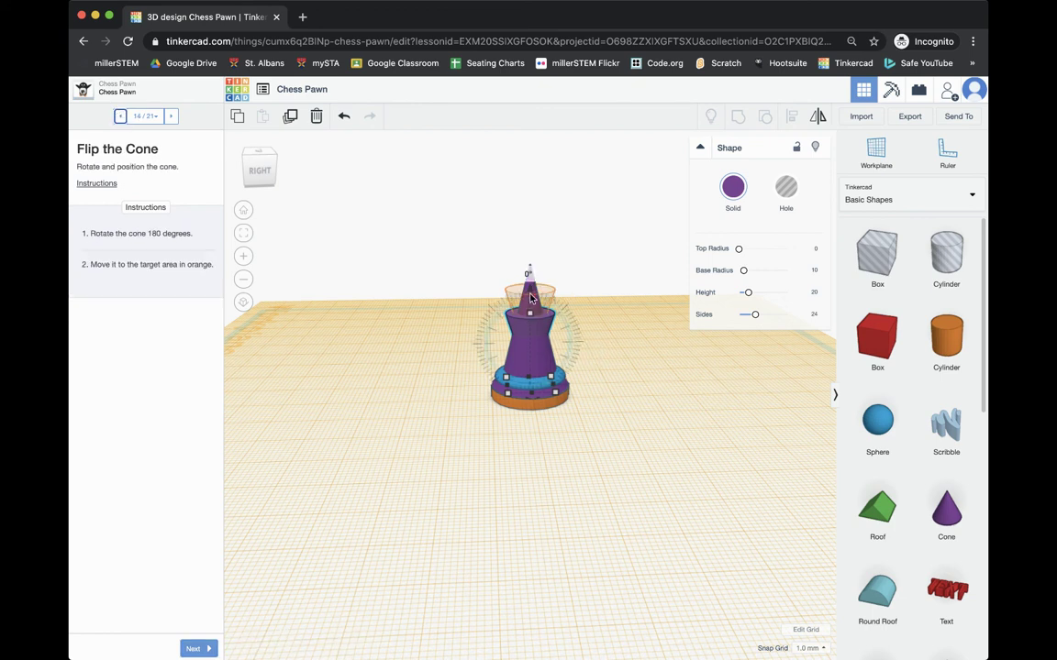
drag(529, 288, 530, 267)
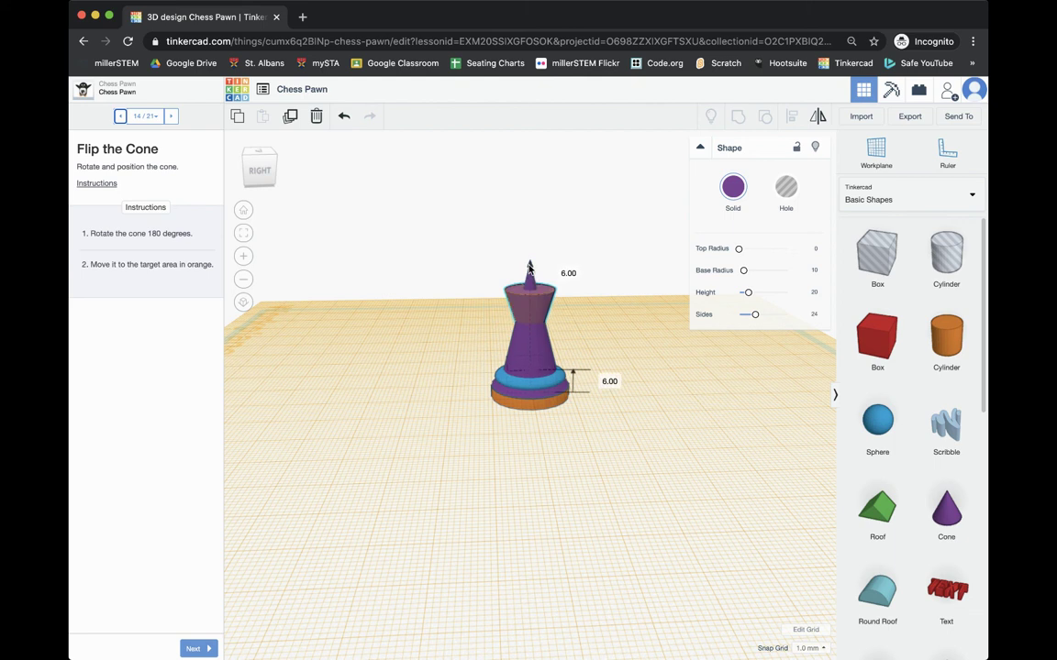
right_drag(434, 372, 608, 380)
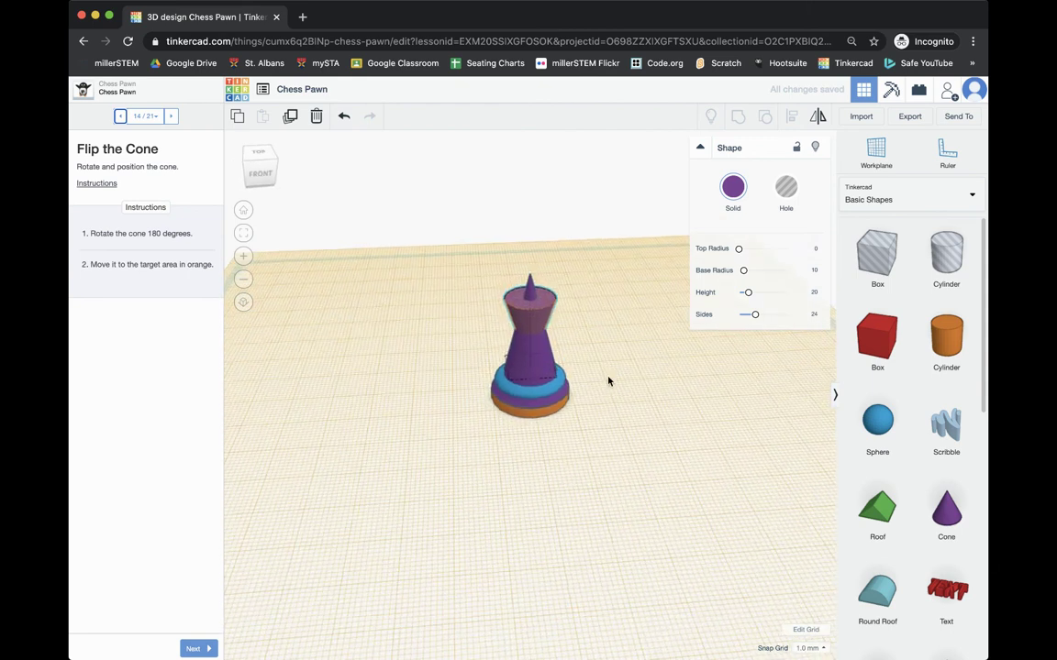
Advance the lesson and place a new workplane on the flat top of the flipped cone
click(195, 647)
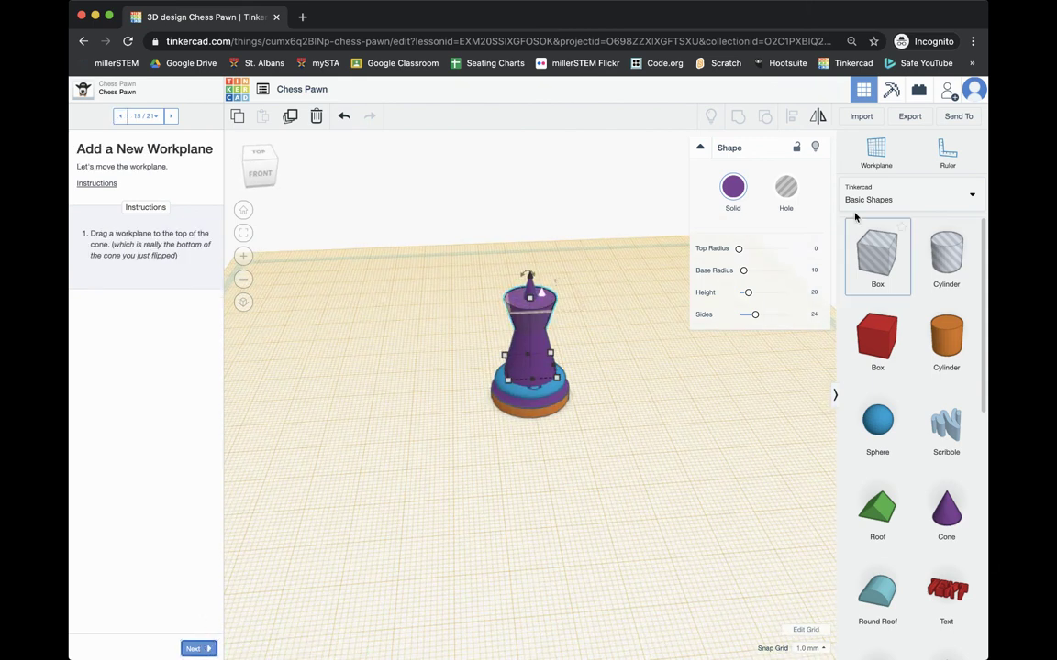
click(882, 150)
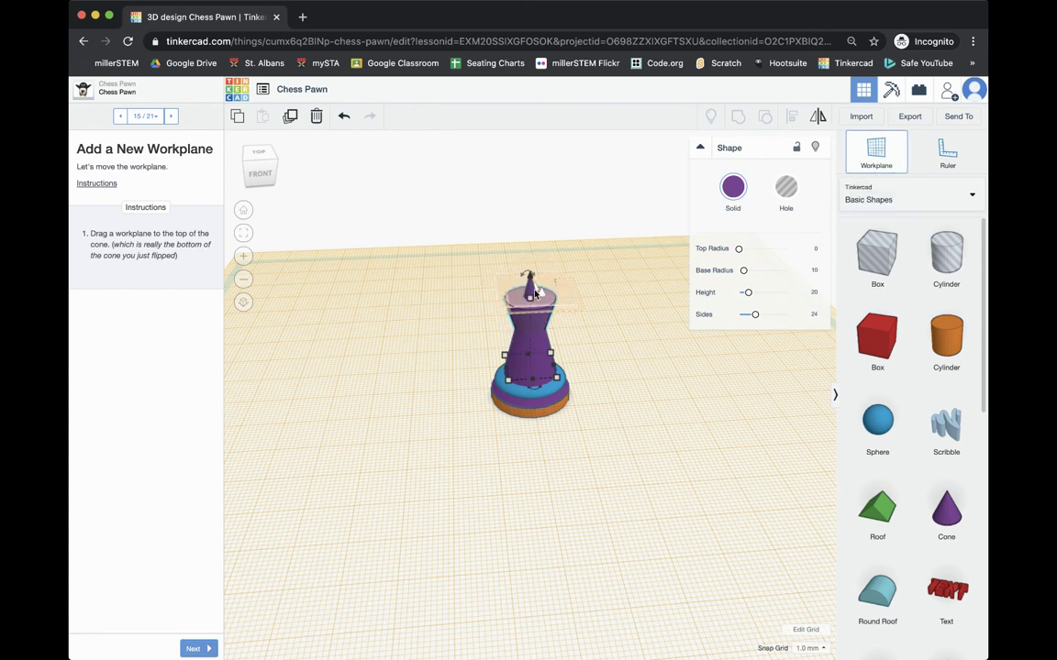
click(537, 293)
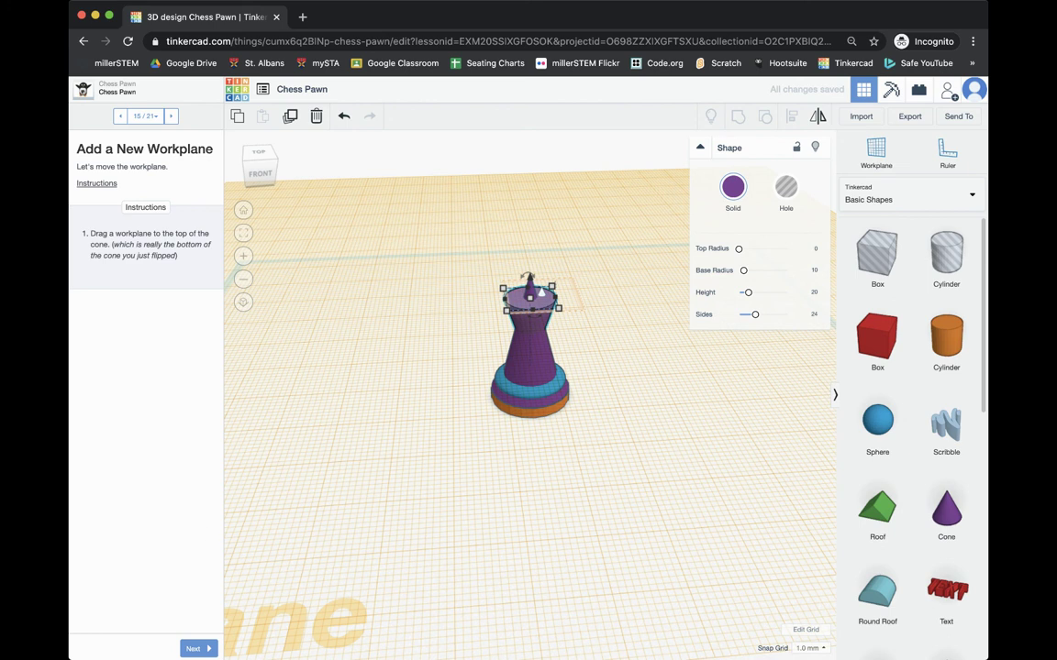
Advance the lesson and add a sphere to the raised workplane at the orange target
click(204, 651)
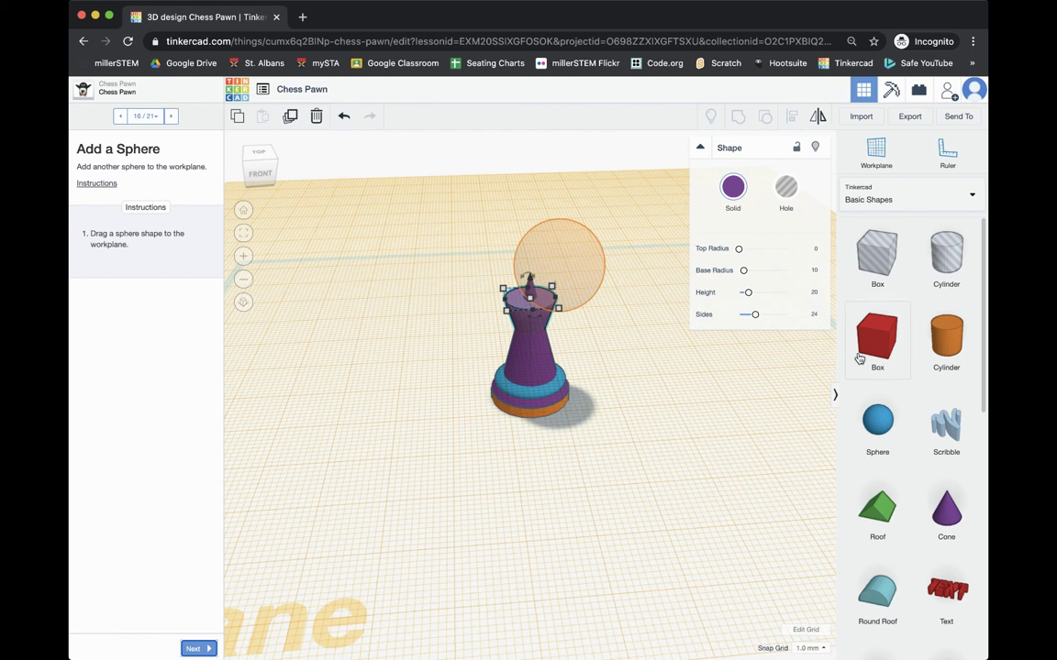
drag(876, 422, 557, 310)
right_drag(684, 474, 589, 490)
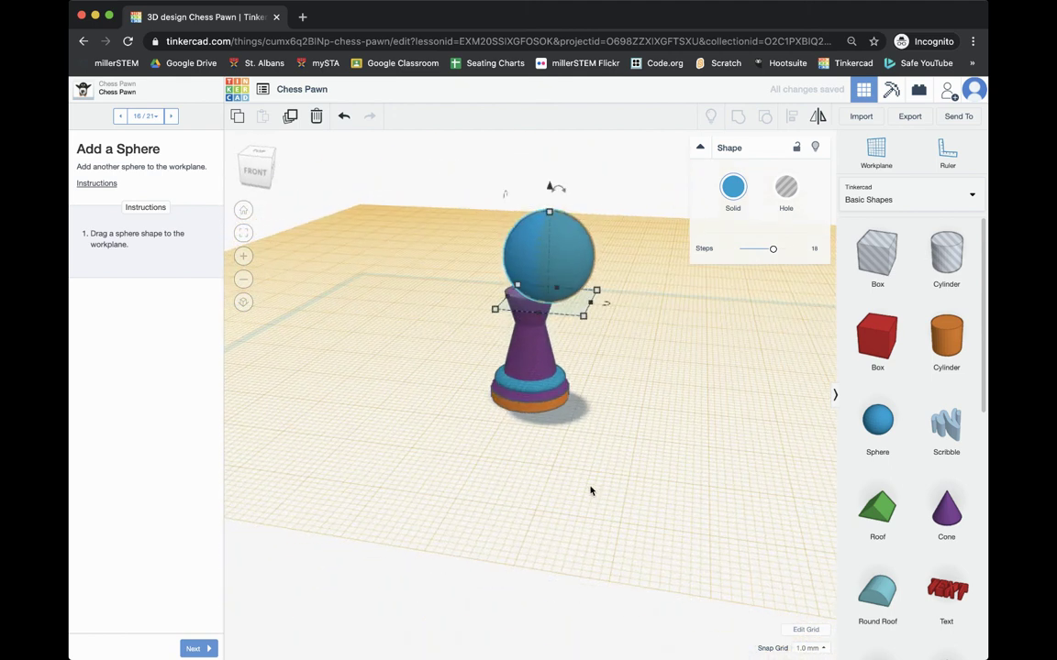
Advance to the sphere sizing instructions and scale the new sphere uniformly to 8 x 8 x 8 mm
click(199, 649)
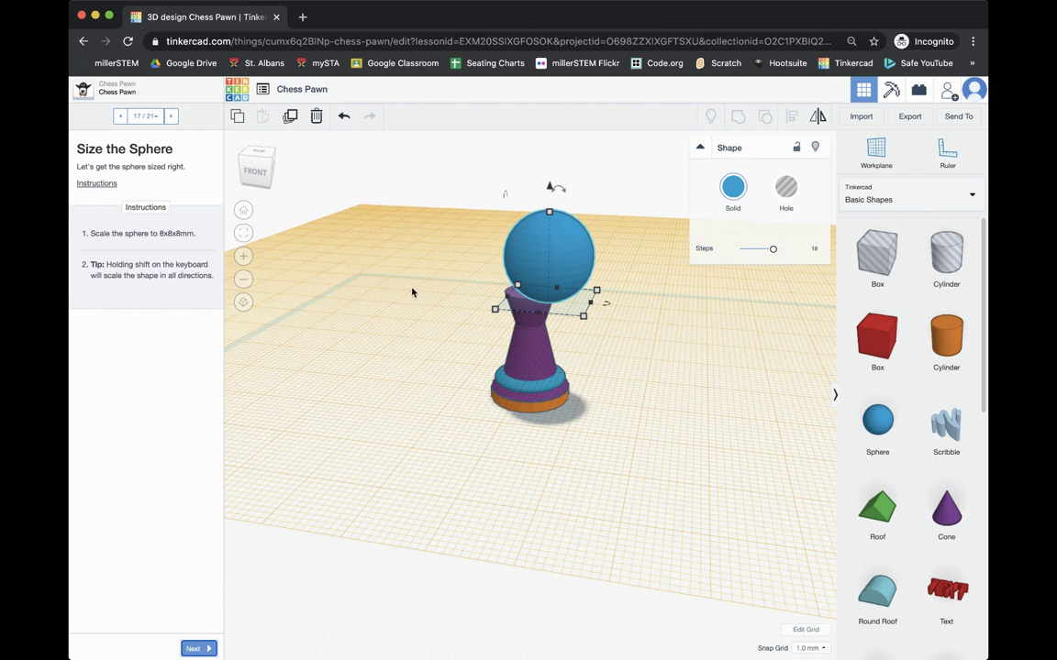
mouse_move(550, 214)
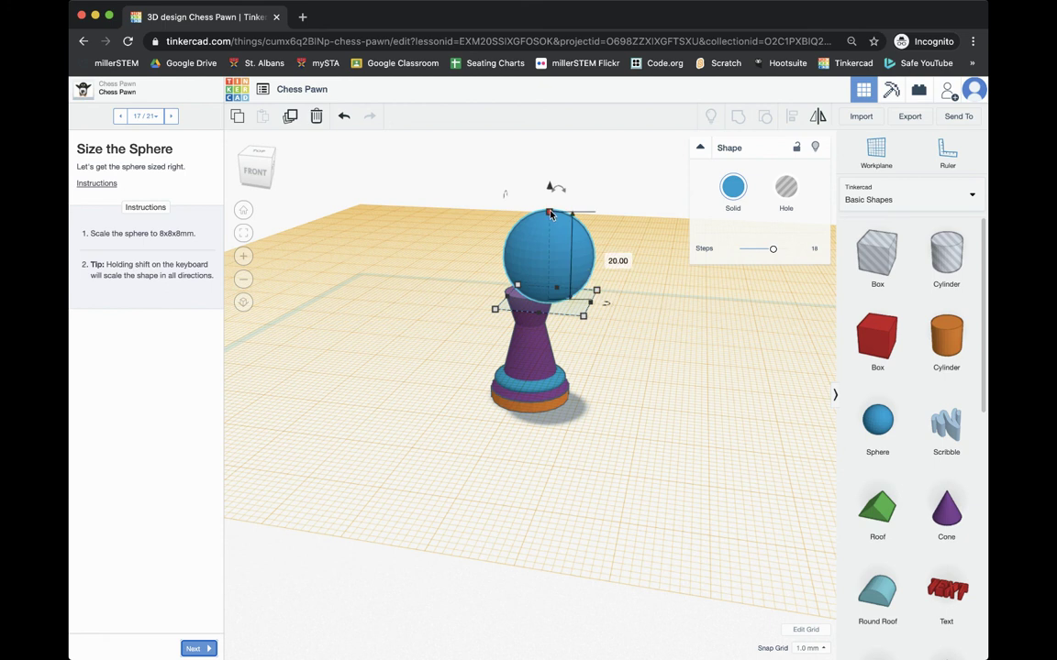
shift+drag(550, 214, 545, 267)
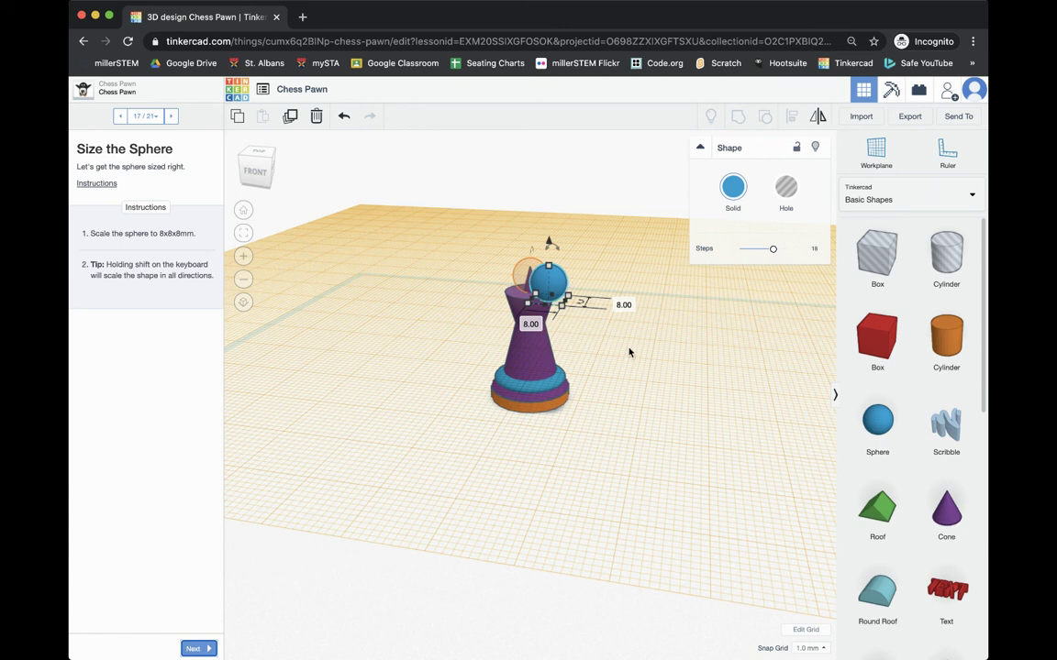
Nudge the small sphere onto the target outline centred on the pawn's top
key(Left)
key(Left)
key(Left)
key(Left)
key(Left)
key(Left)
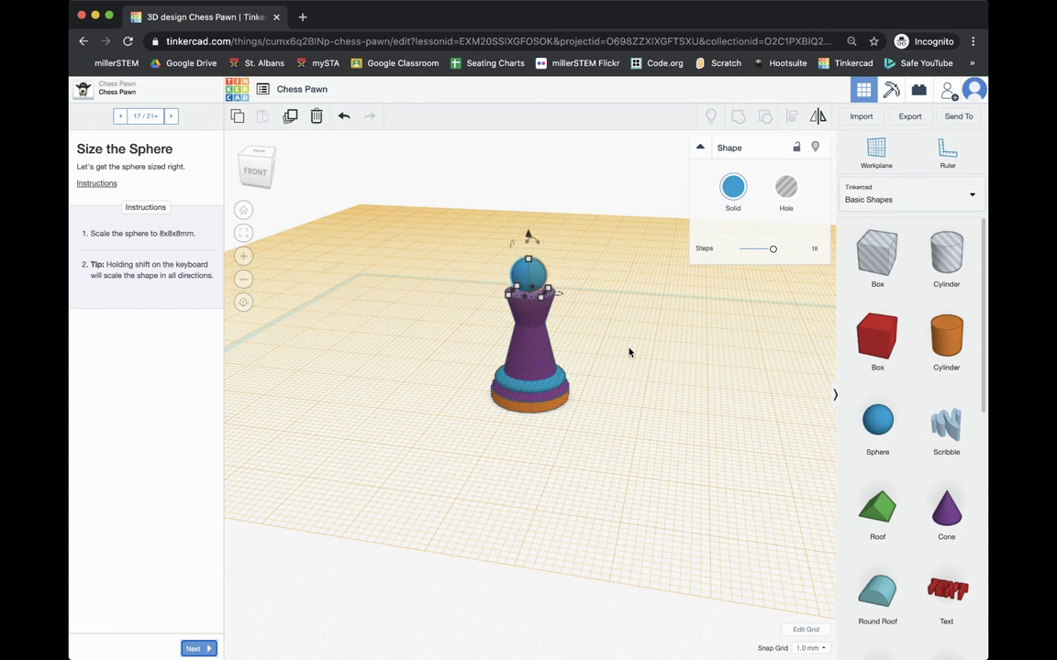
right_drag(629, 352, 505, 428)
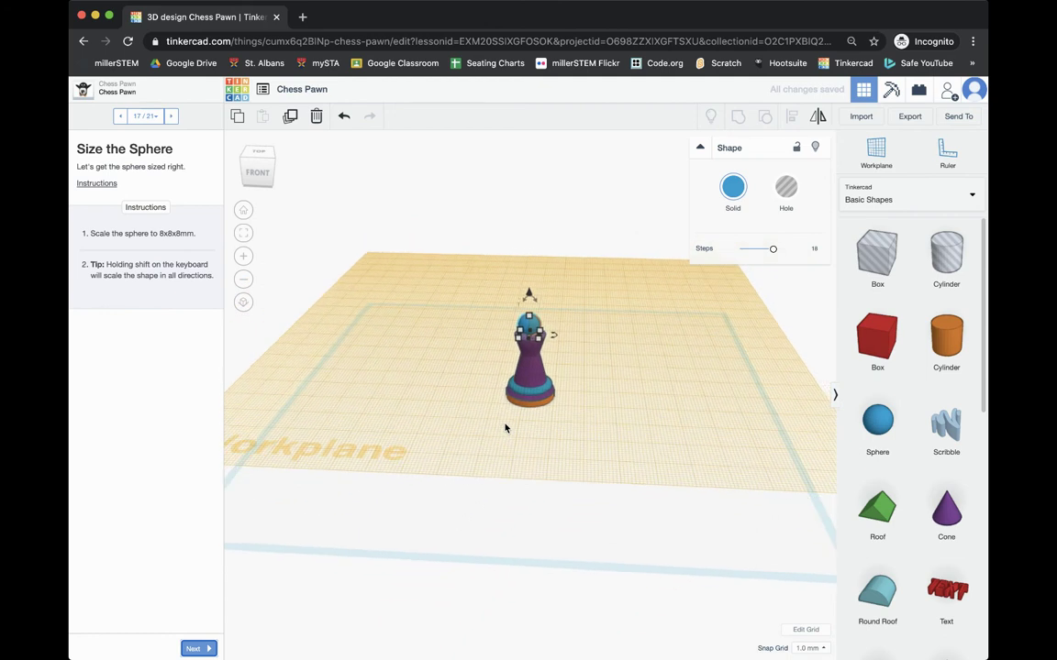
Advance the lesson and reset the workplane to its original location beneath the pawn
click(196, 648)
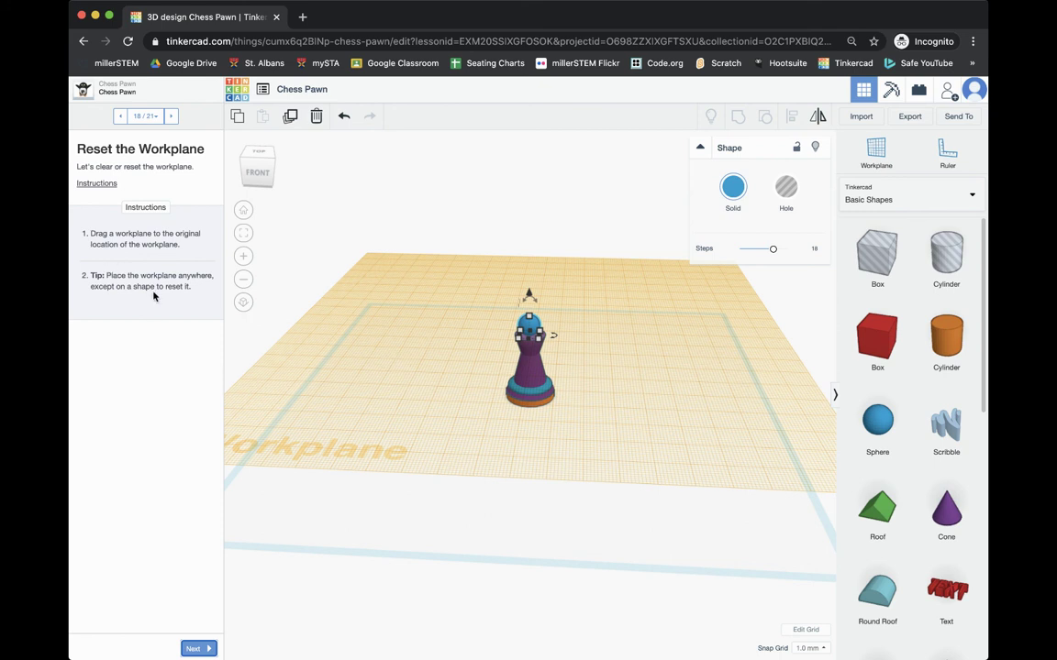
click(875, 152)
click(647, 470)
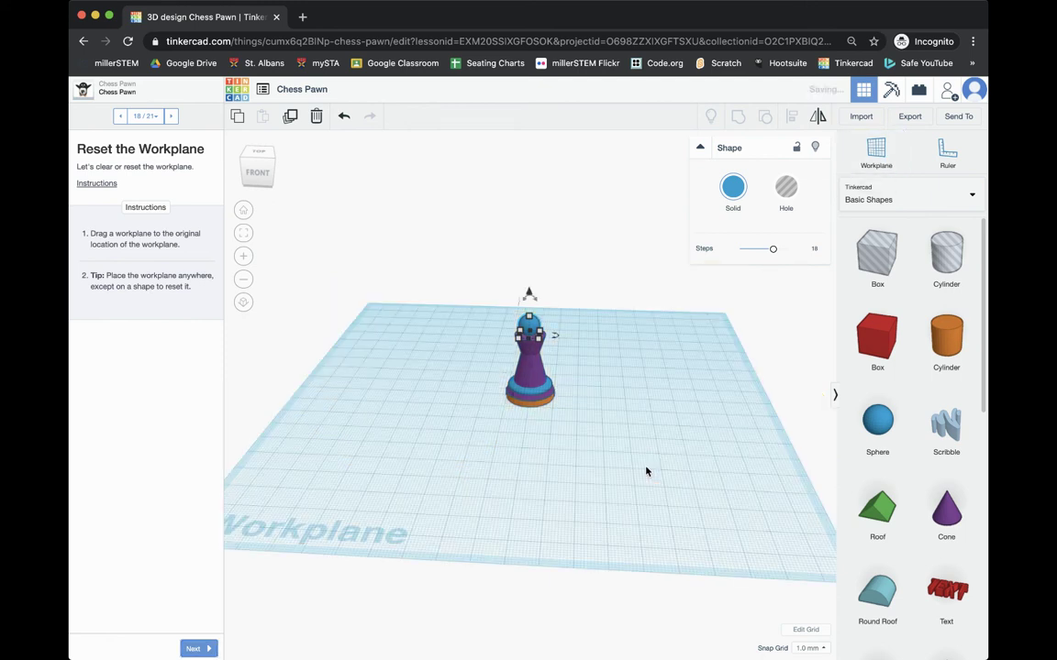
right_drag(539, 447, 427, 428)
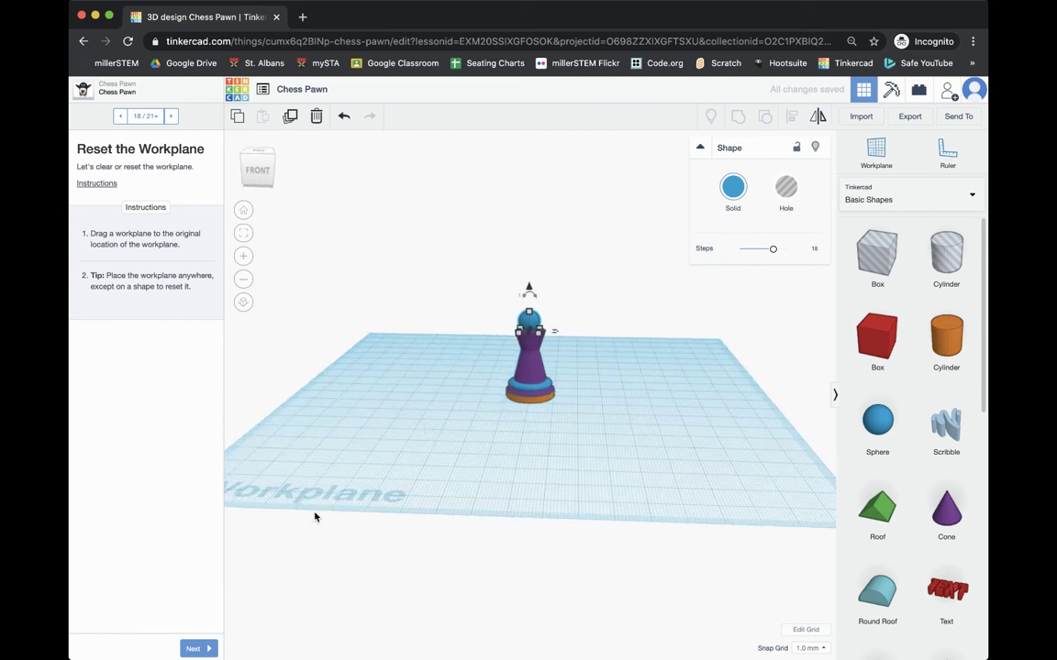
Advance to the alignment instructions and start Align on all six pawn shapes
click(198, 649)
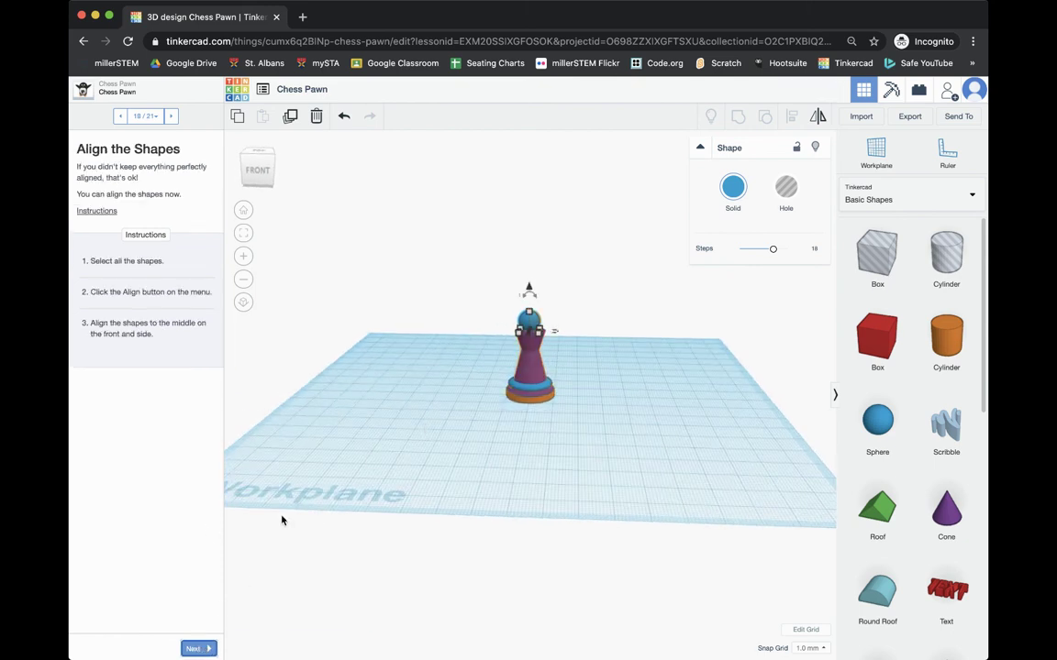
drag(443, 246, 612, 443)
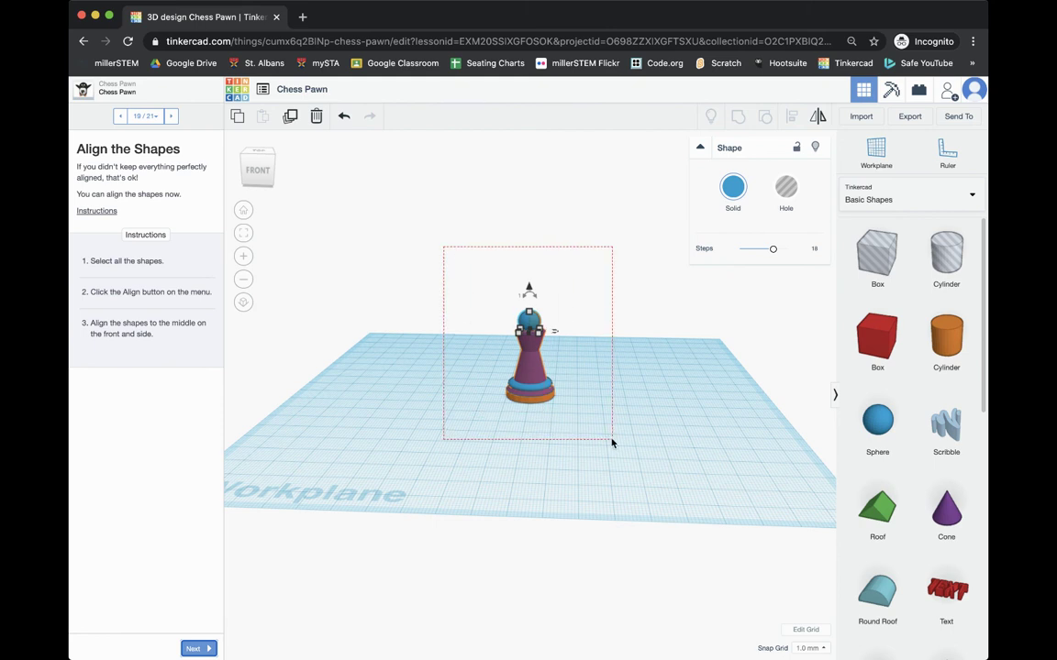
drag(612, 443, 611, 443)
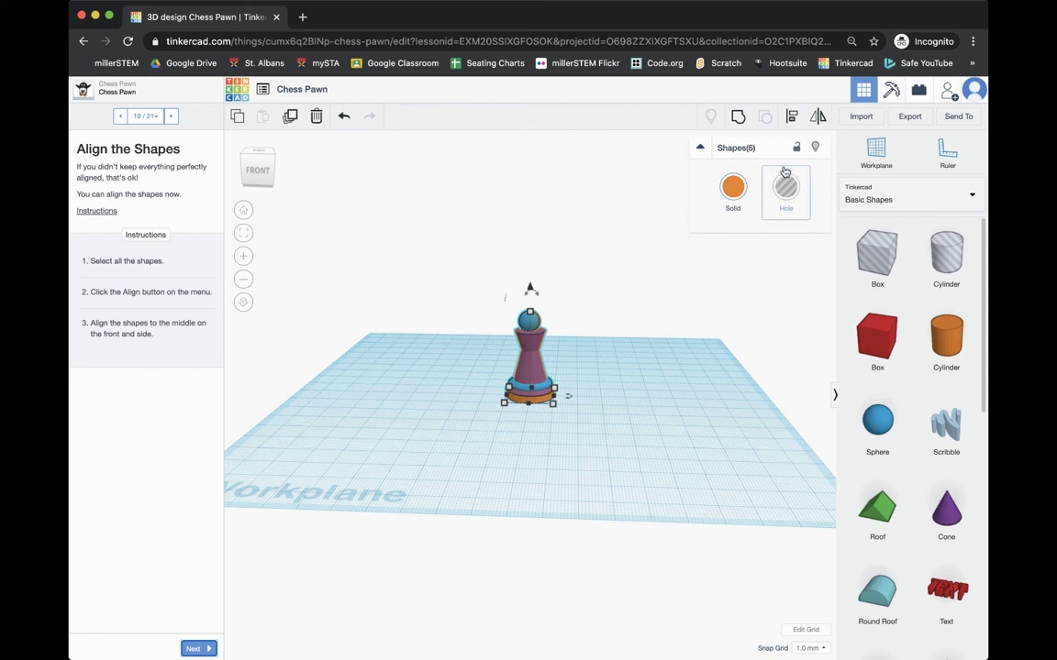
click(792, 117)
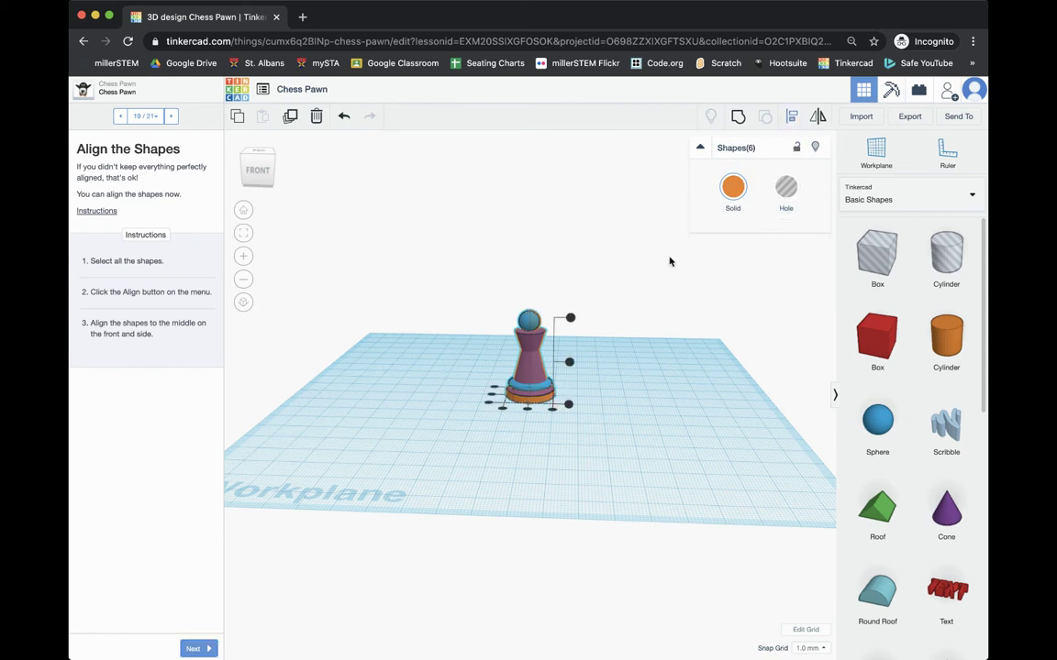
right_drag(527, 421, 538, 490)
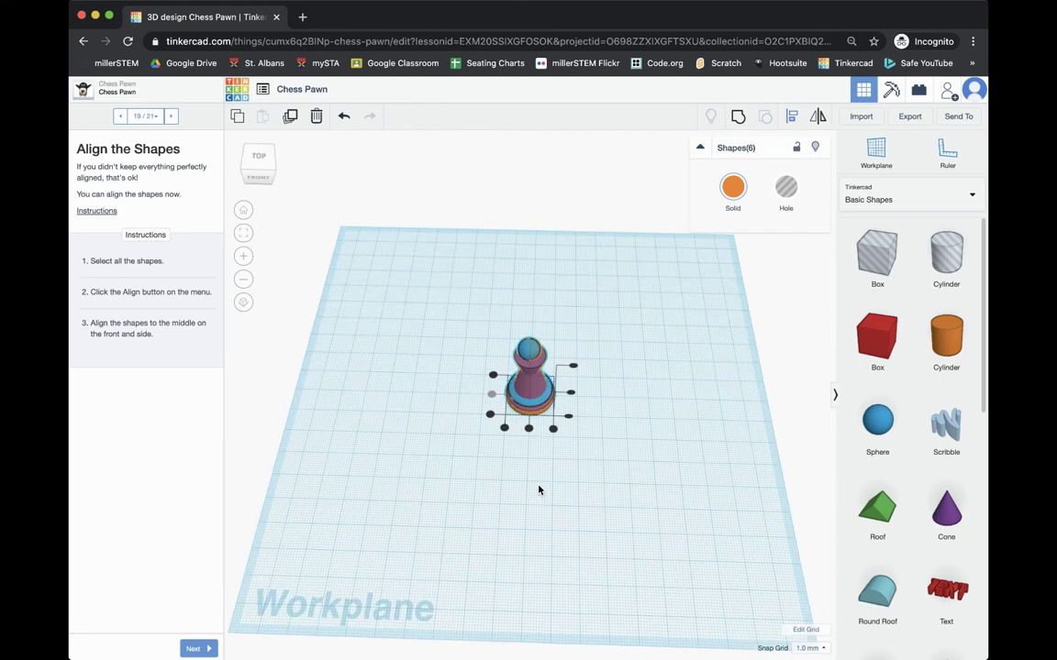
Try aligning all the pawn shapes to the base's left edge and its right edge
click(504, 430)
right_drag(537, 471, 564, 463)
click(554, 429)
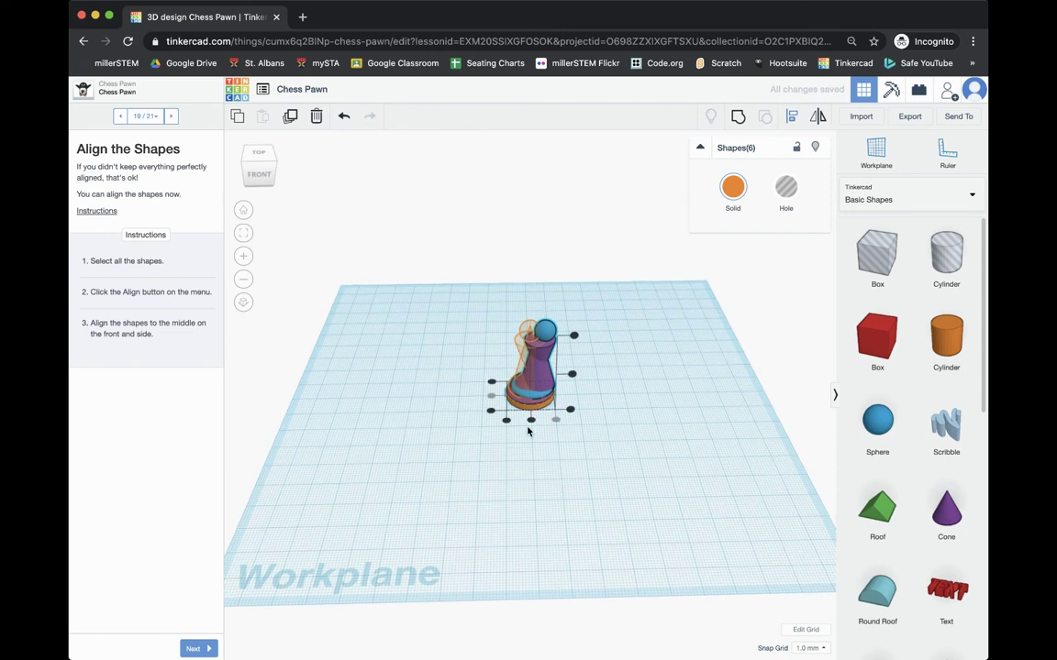
Align all six pawn shapes to the middle of the base, and deselect them
click(531, 423)
right_drag(462, 458, 527, 420)
click(528, 420)
right_drag(605, 423, 436, 413)
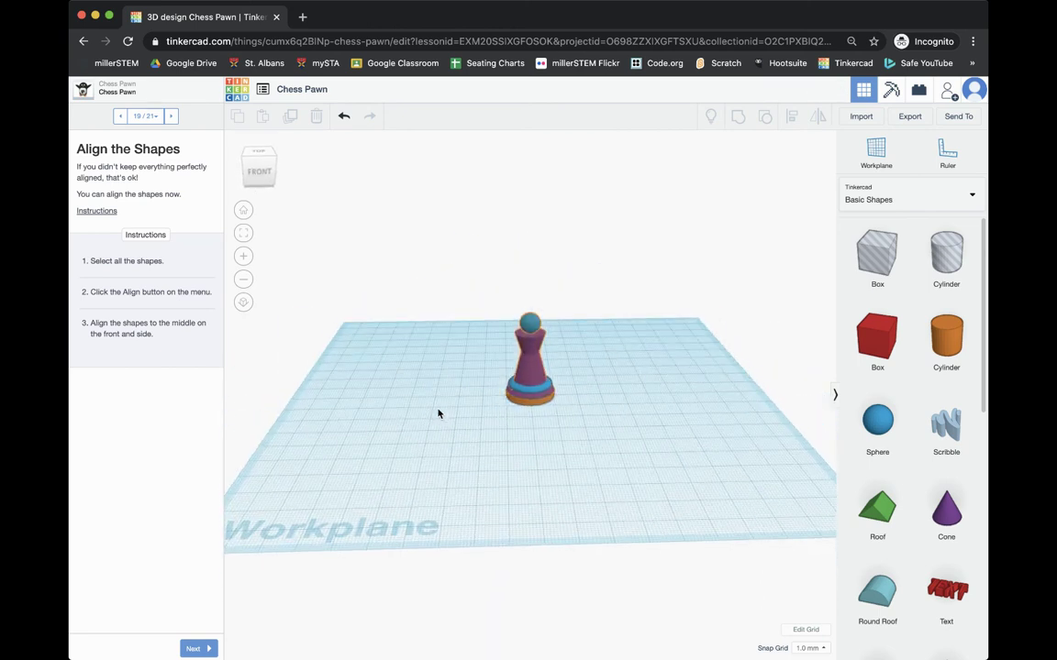
scroll(529, 416, up, 5)
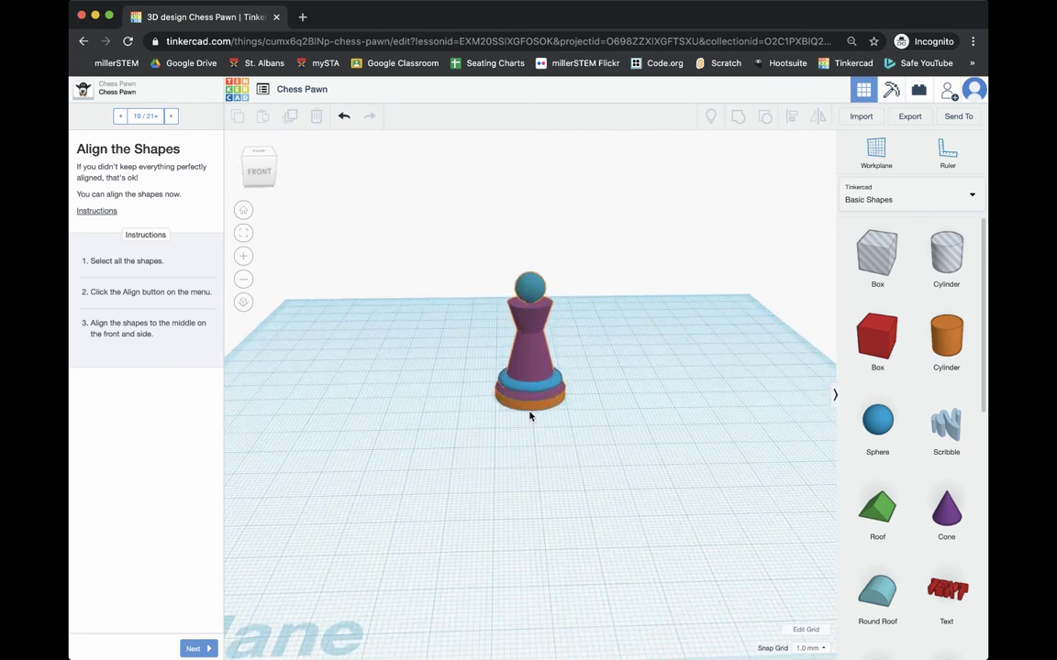
scroll(532, 403, up, 2)
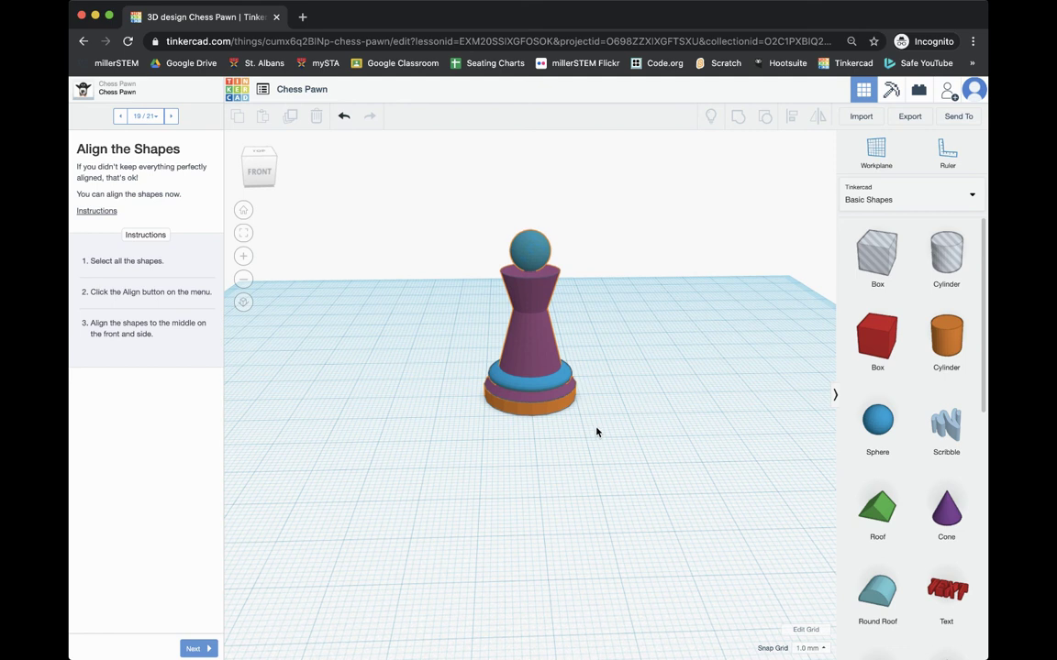
Advance to the grouping instructions and lower the pawn's top sphere by 1 mm into the body
click(194, 650)
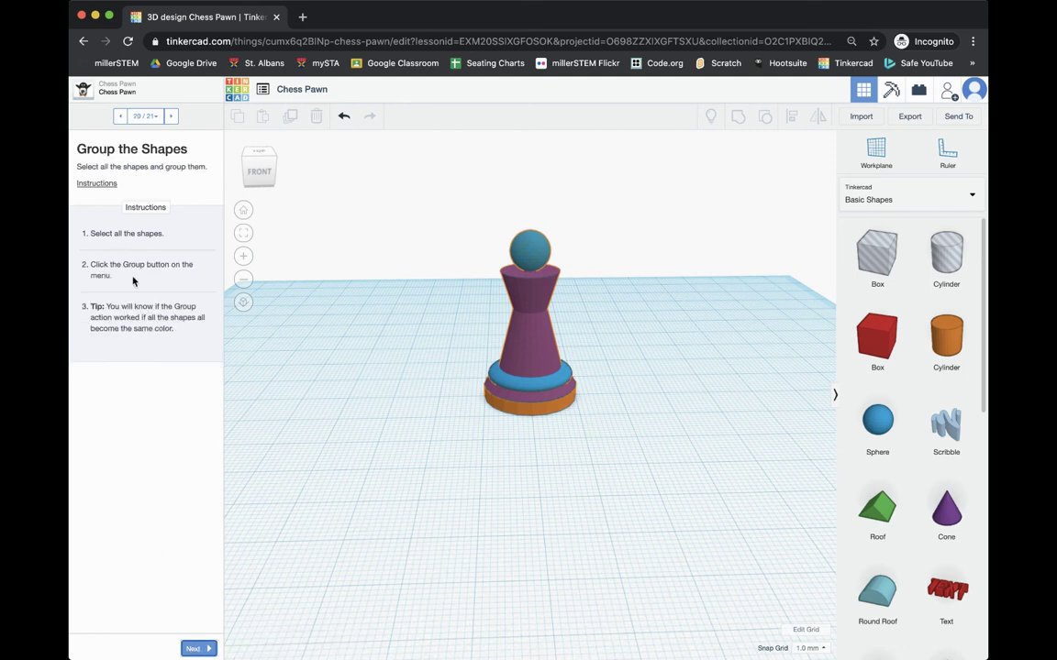
scroll(568, 279, down, 3)
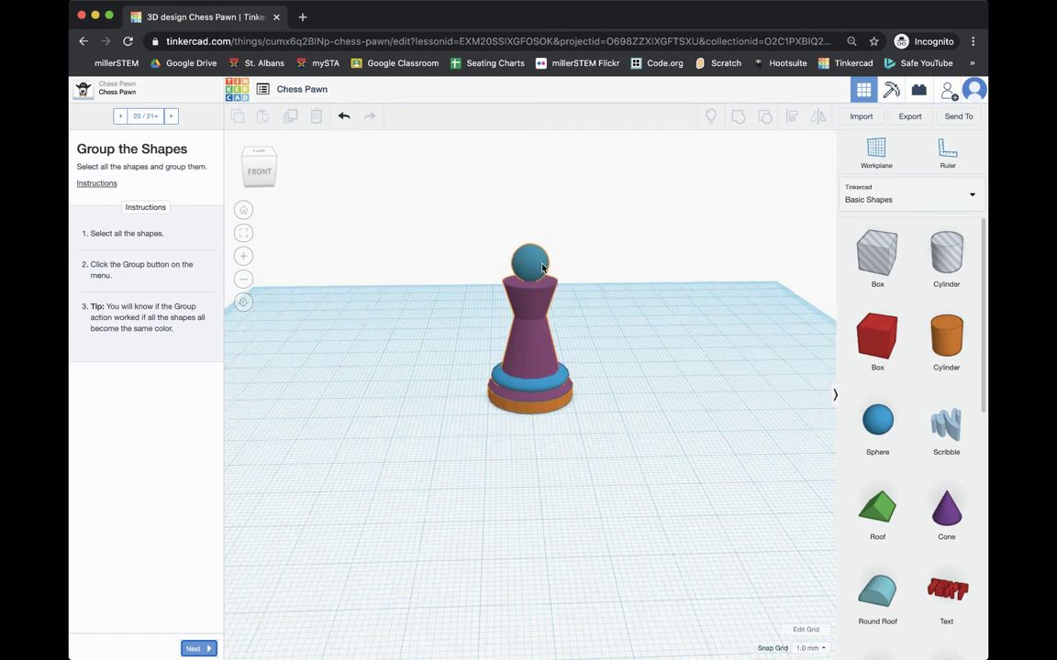
click(532, 285)
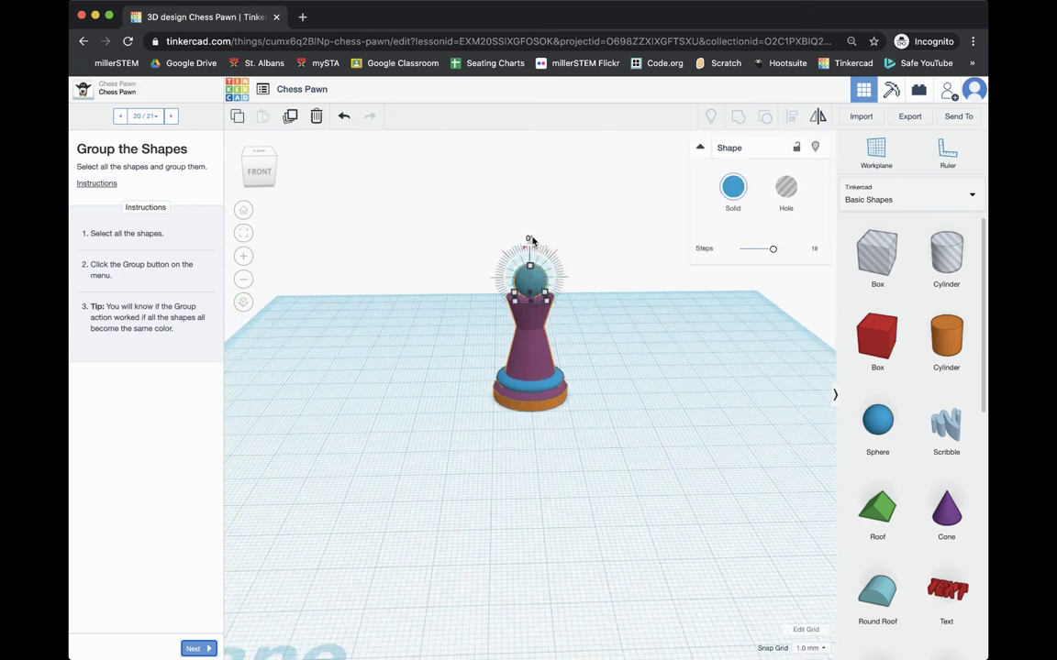
drag(529, 244, 529, 246)
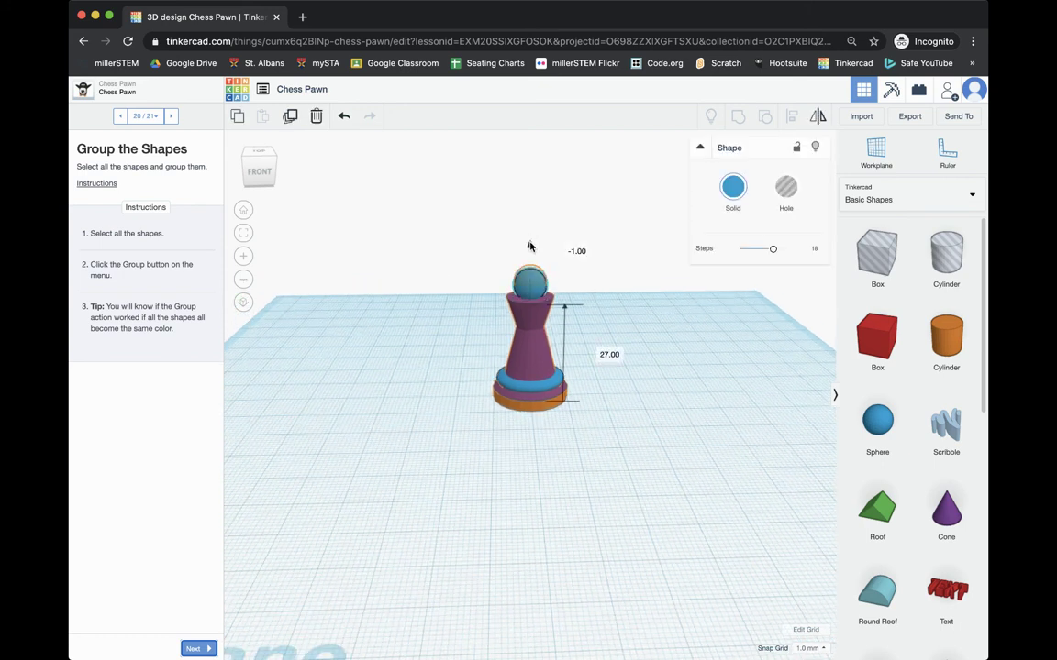
click(629, 327)
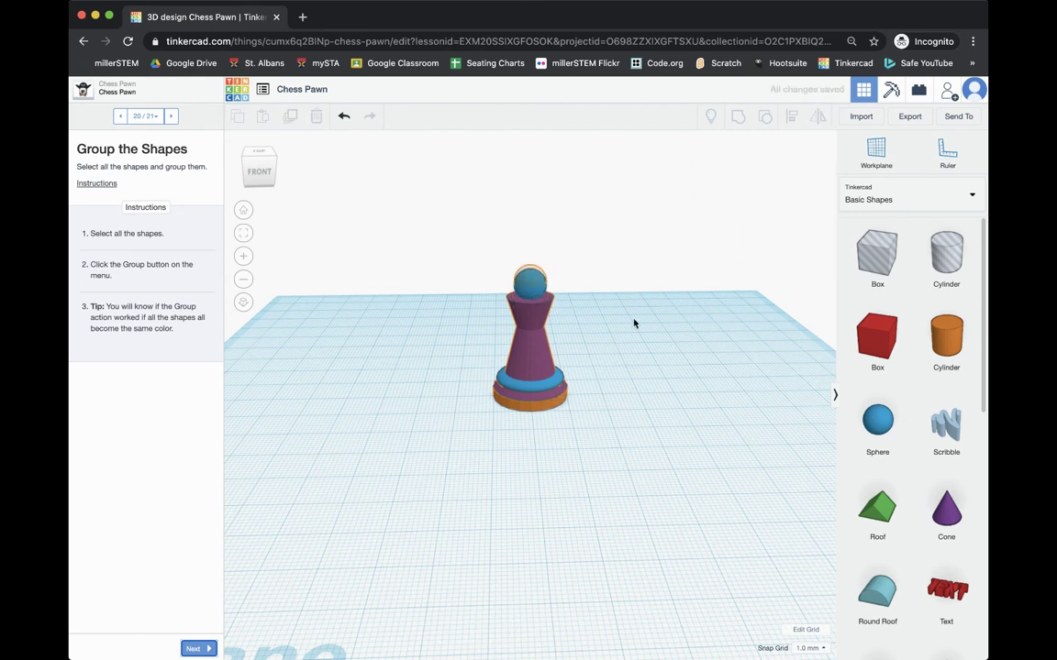
mouse_move(624, 324)
right_down()
mouse_move(564, 330)
mouse_move(618, 321)
right_up()
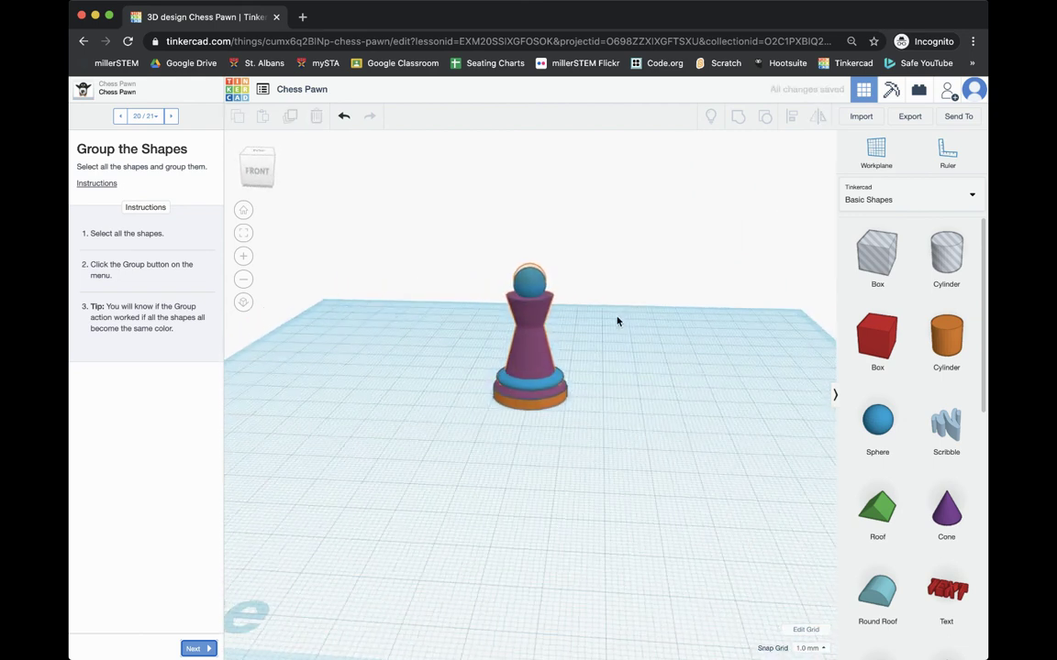
click(530, 280)
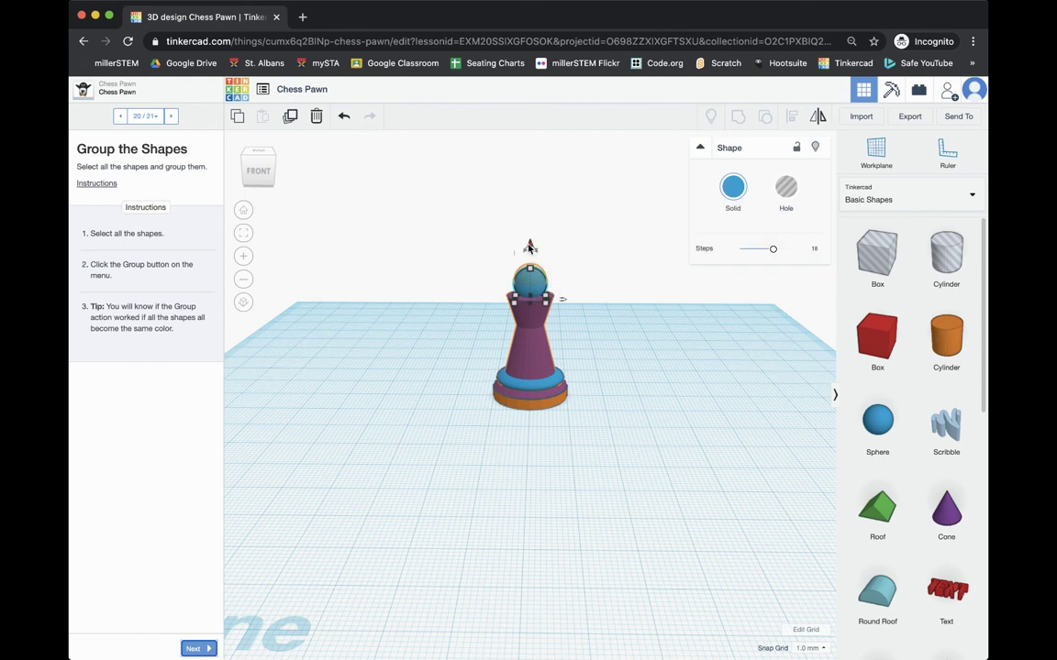
drag(529, 246, 529, 246)
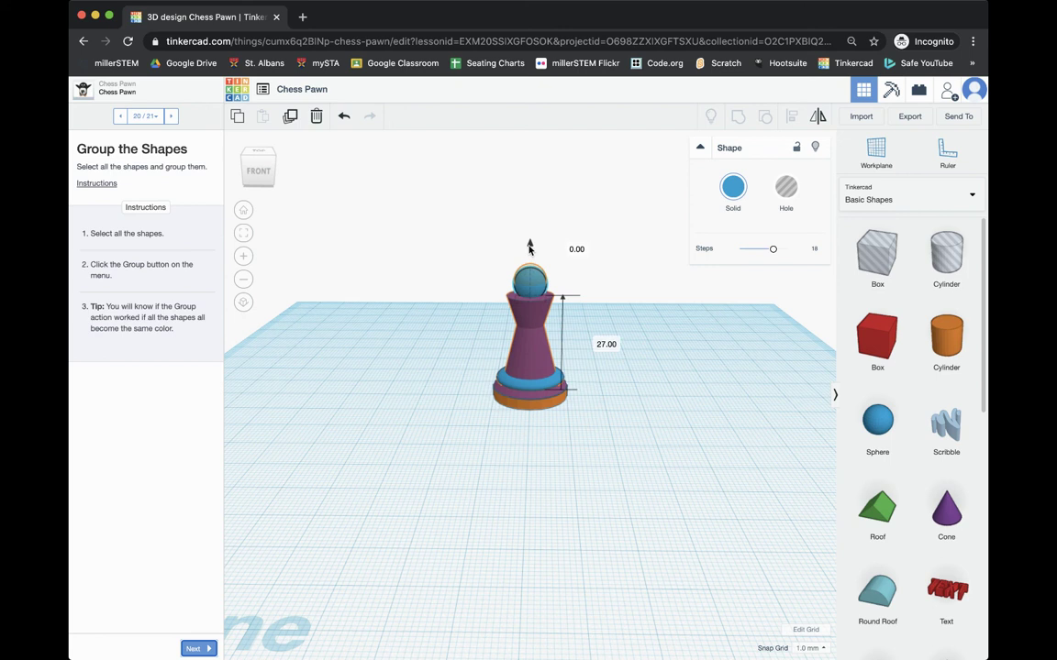
click(416, 335)
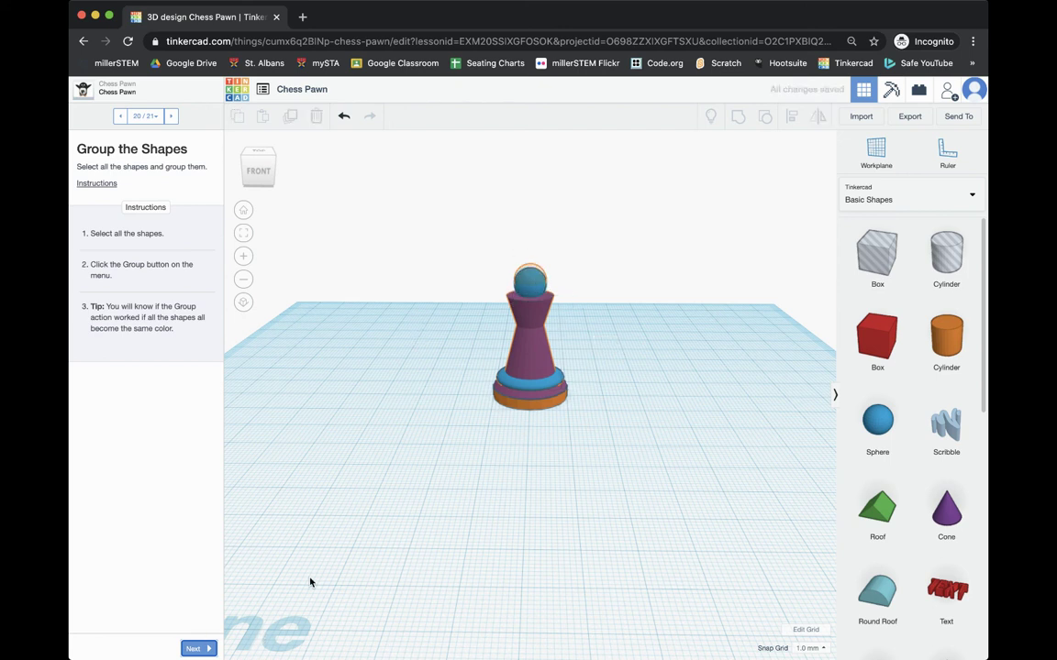
Group all six pawn shapes into one solid and advance to the lesson's last page
drag(466, 304, 626, 444)
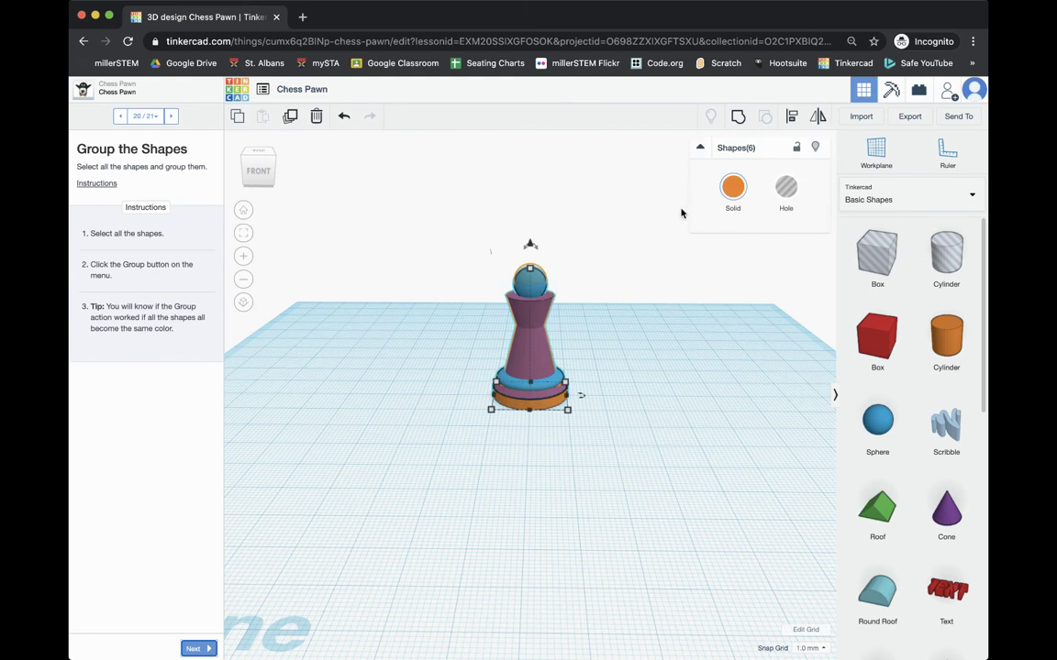
click(739, 120)
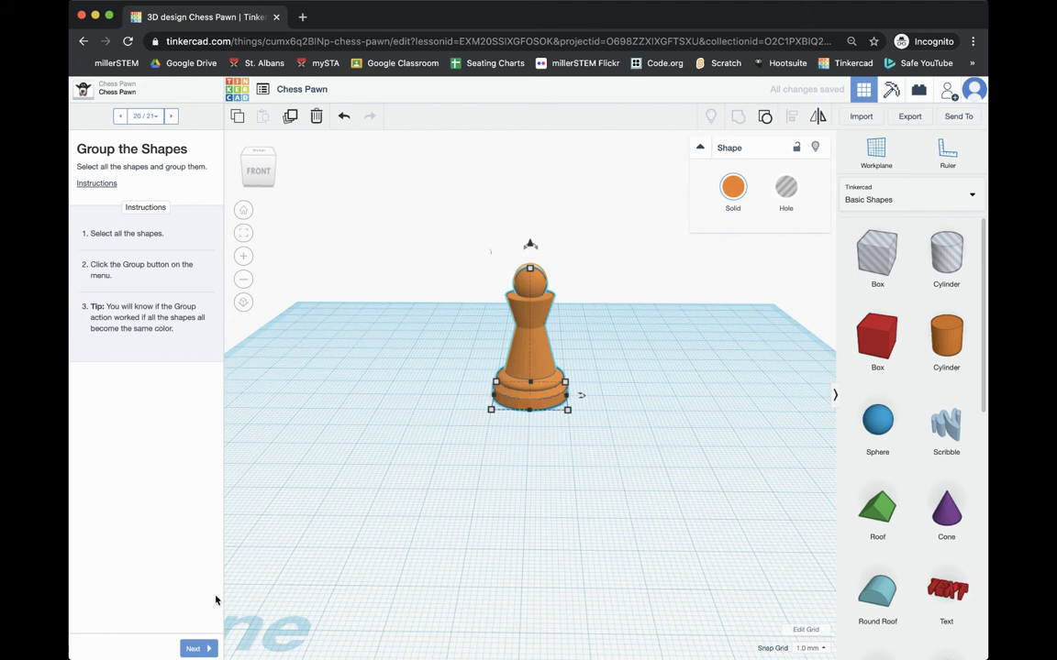
click(195, 648)
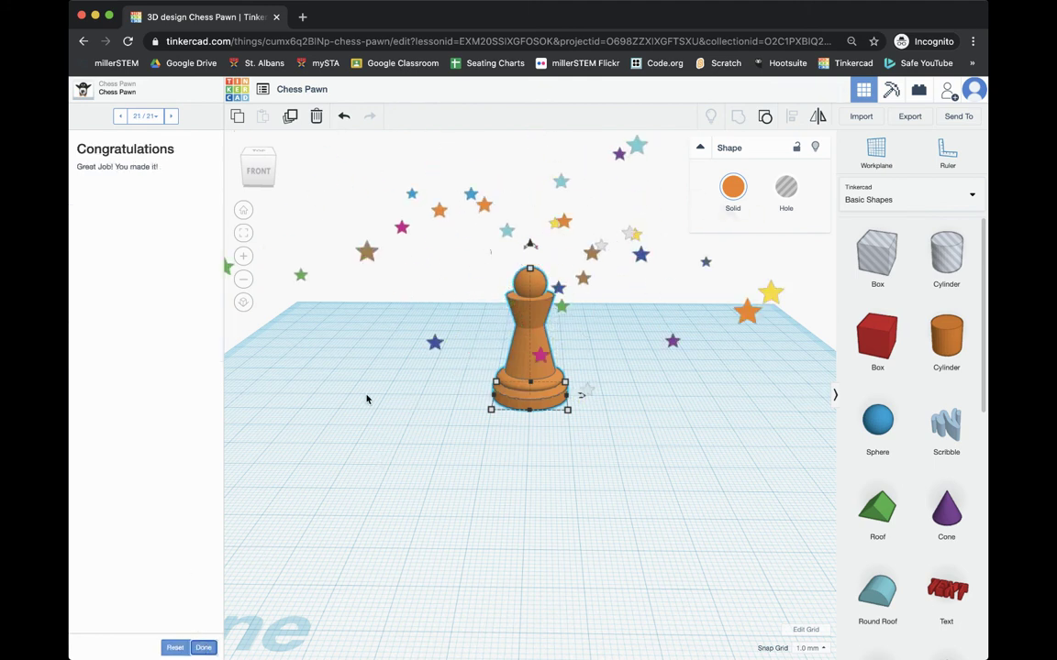
Rename the design by adding the designer's name after "Chess Pawn"
click(329, 90)
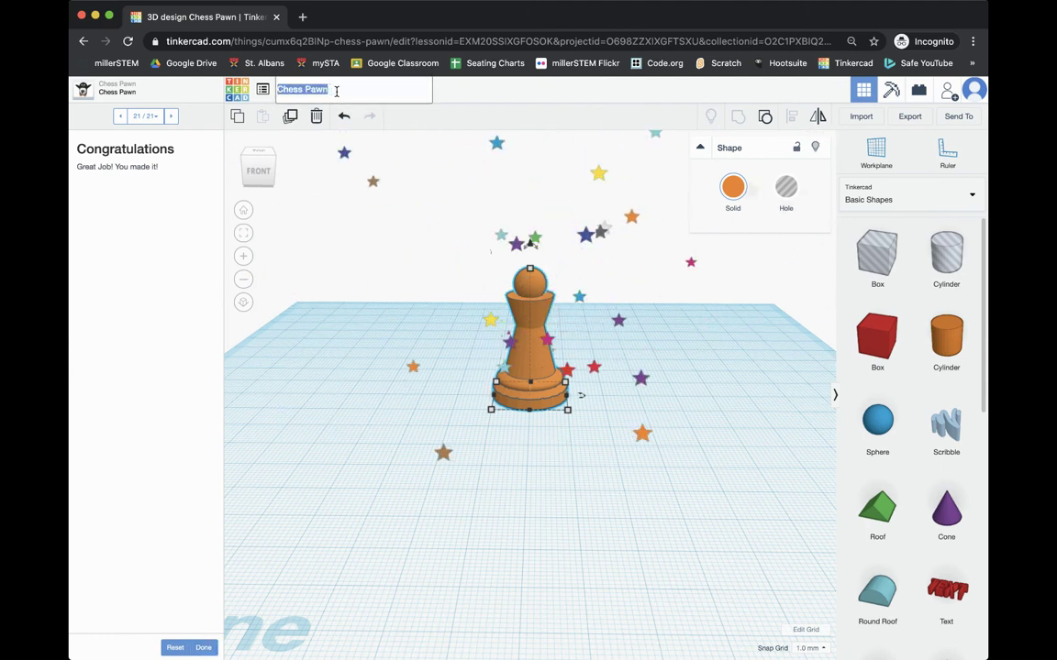
click(337, 91)
text(JT Mil)
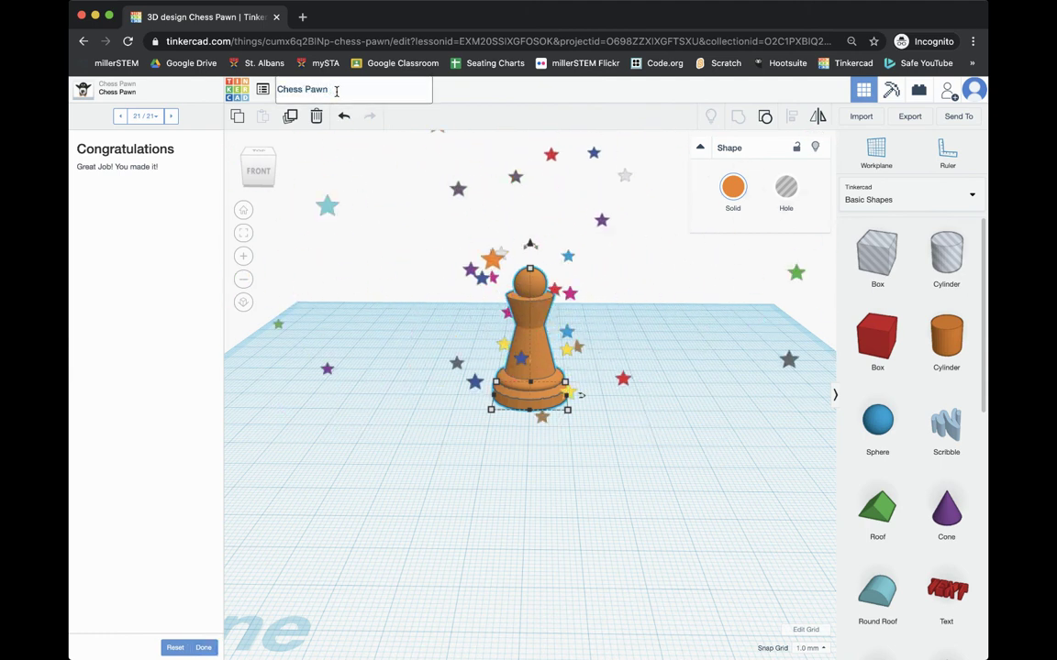
text(ler)
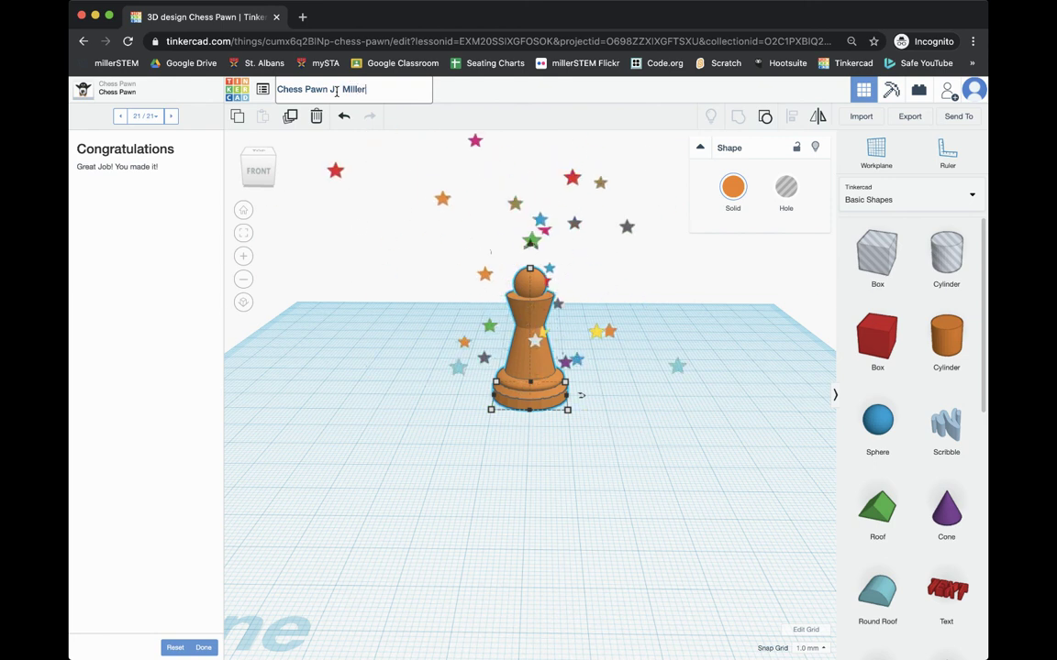
click(339, 250)
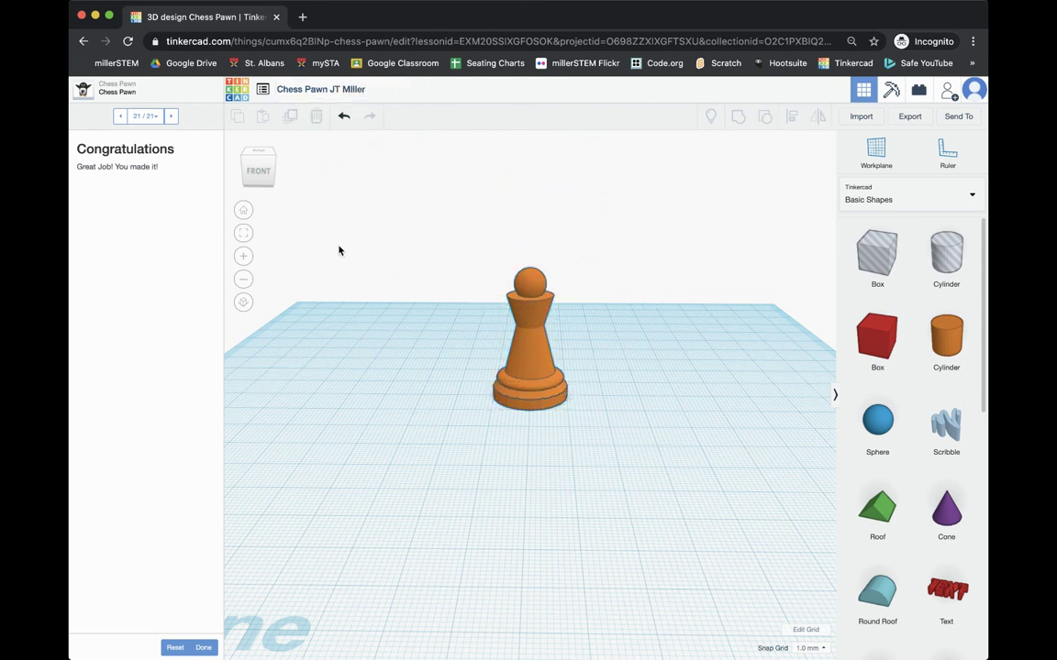